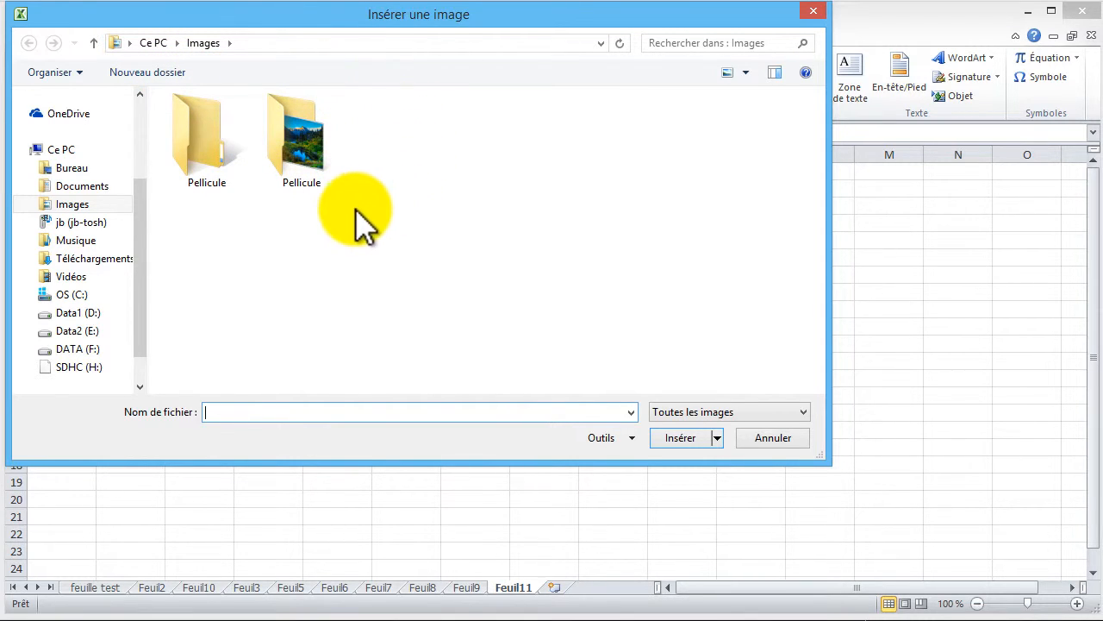
Step: Insert the mountain lake picture from the Pellicule folder inside Images into the Feuil11 sheet
double_click(315, 170)
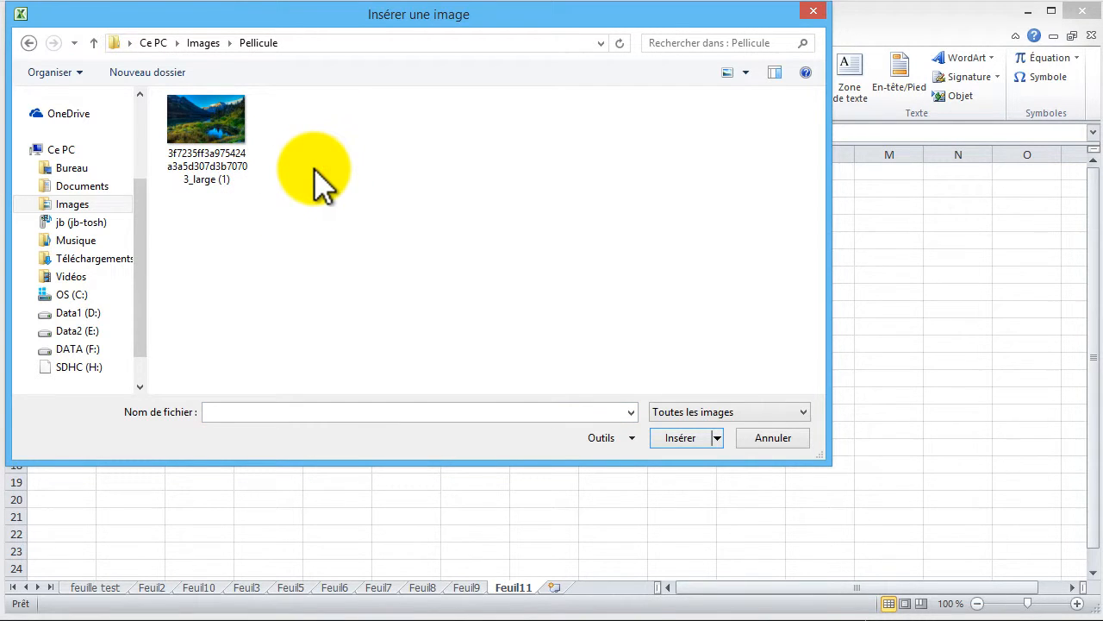
left_click(220, 121)
left_click(668, 436)
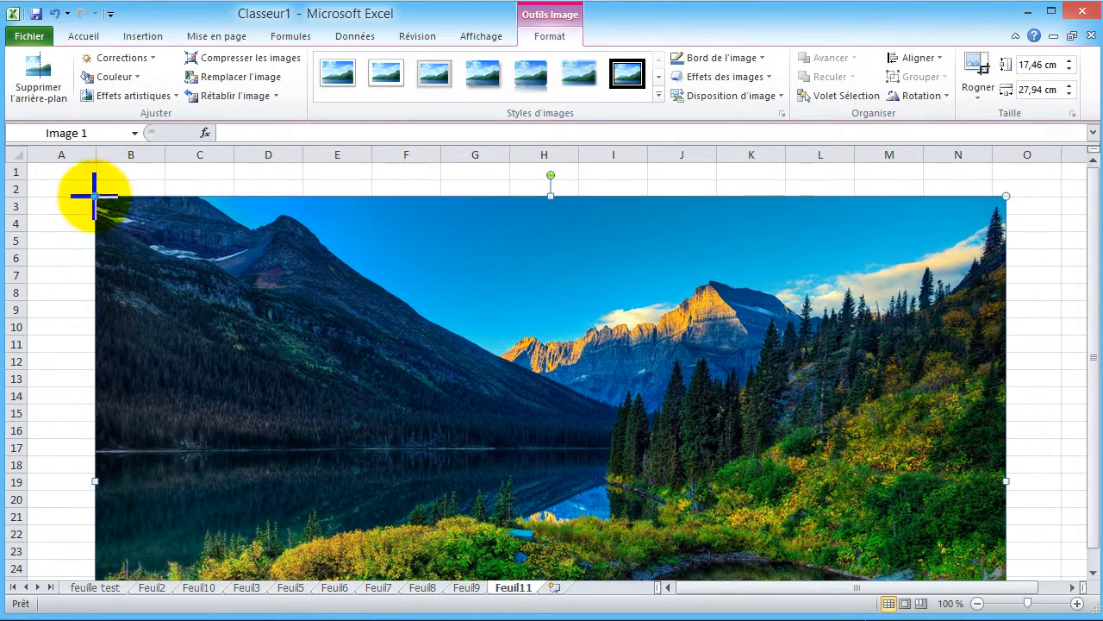
Step: Shrink the picture proportionally to about 11.83 × 18.92 cm and move it to the area starting near cell C2
left_click_drag(95, 197, 389, 380)
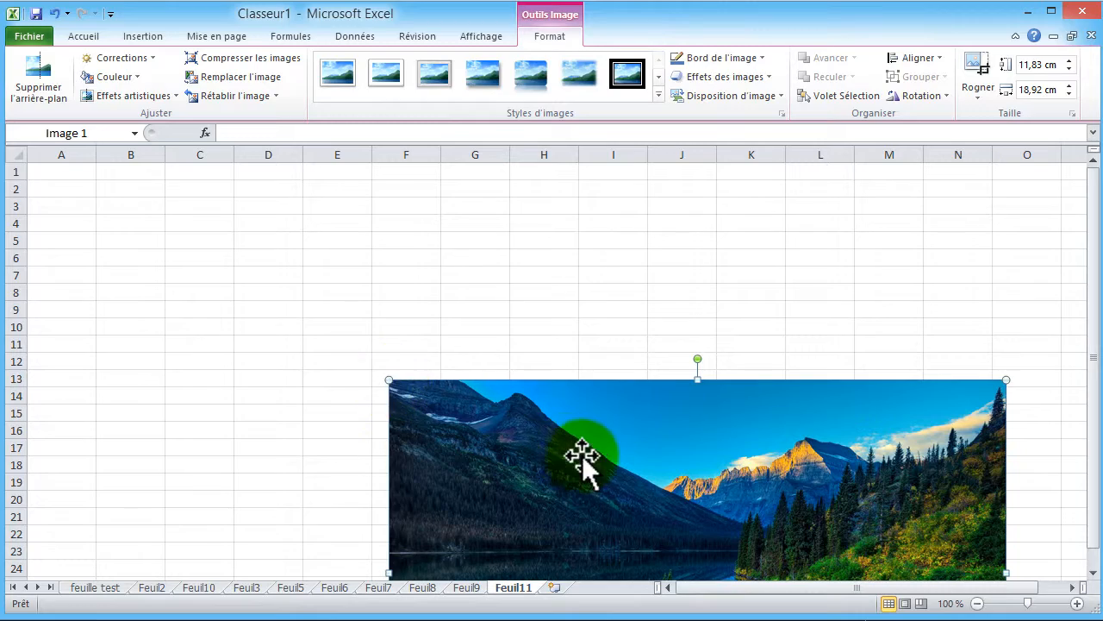
left_click_drag(571, 446, 347, 250)
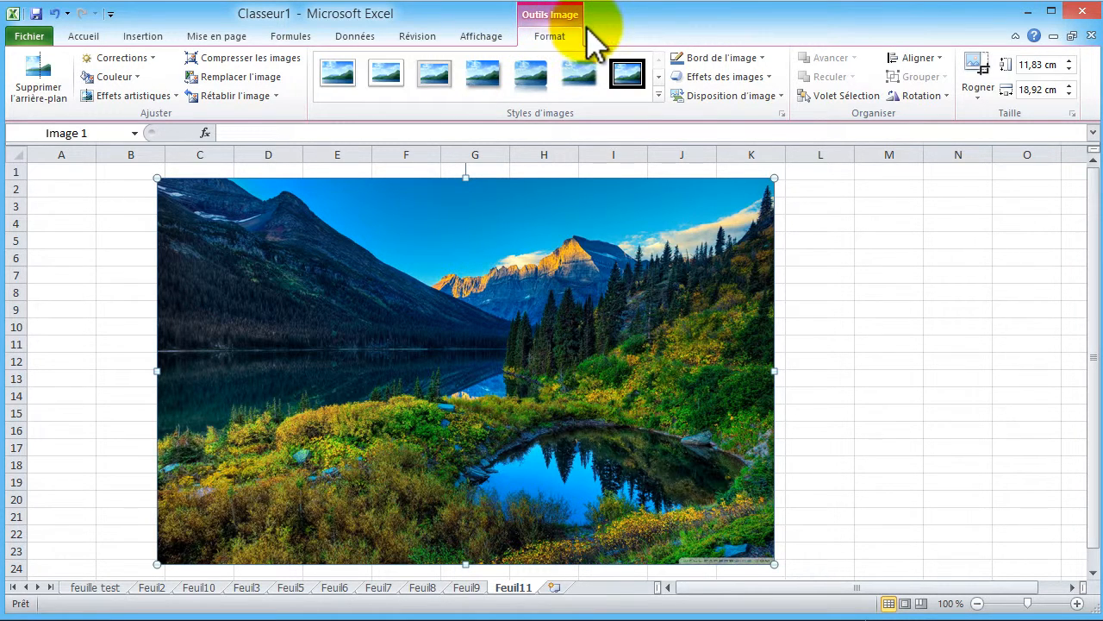
Step: Try automatic background removal on the picture, and undo the removal
left_click(38, 86)
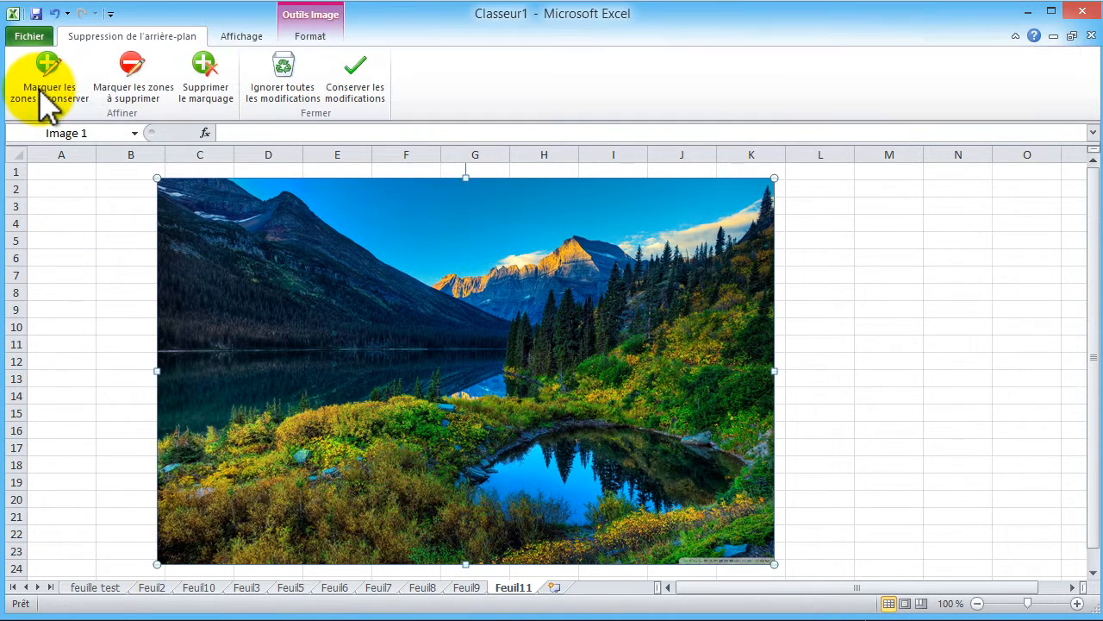
left_click(92, 274)
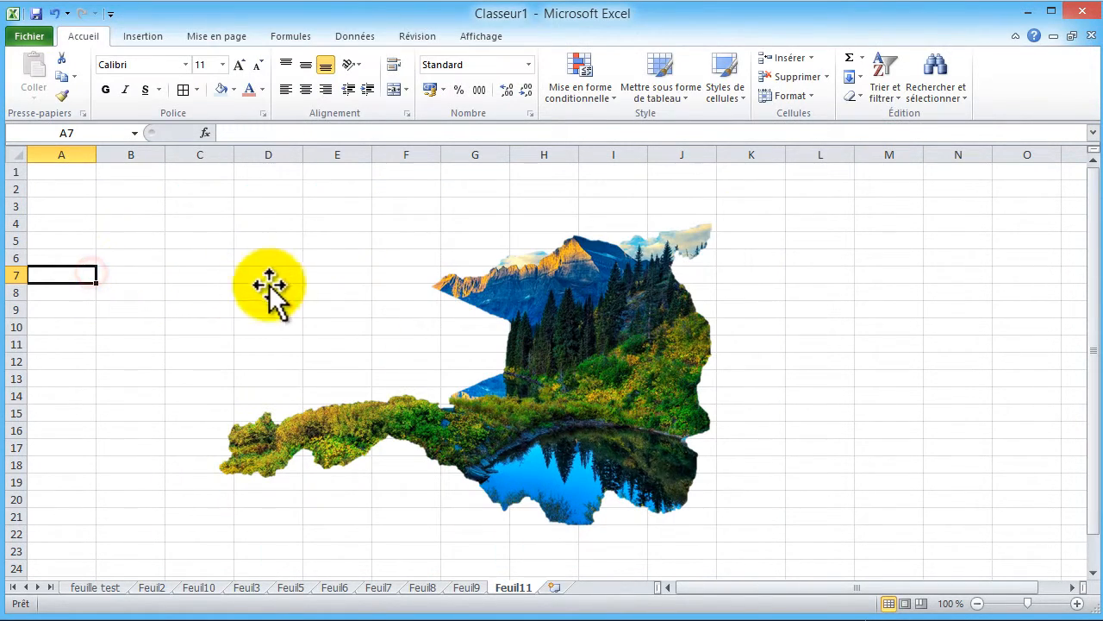
key("ctrl+z")
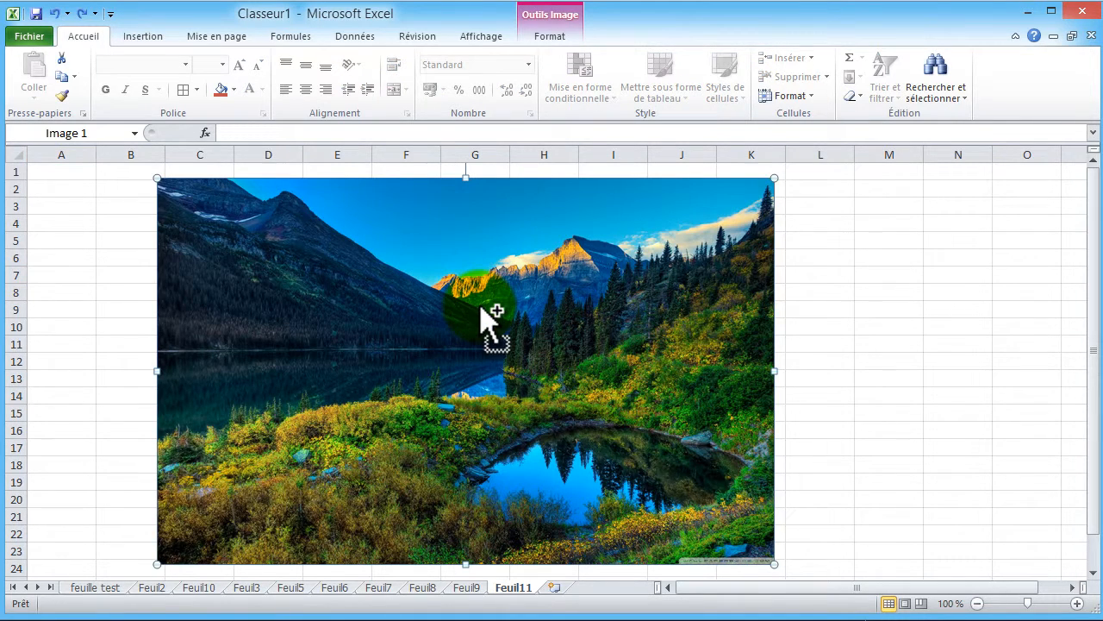
Step: Apply a brightness and contrast correction preset with much higher brightness and slightly lower contrast to the picture
left_click(549, 39)
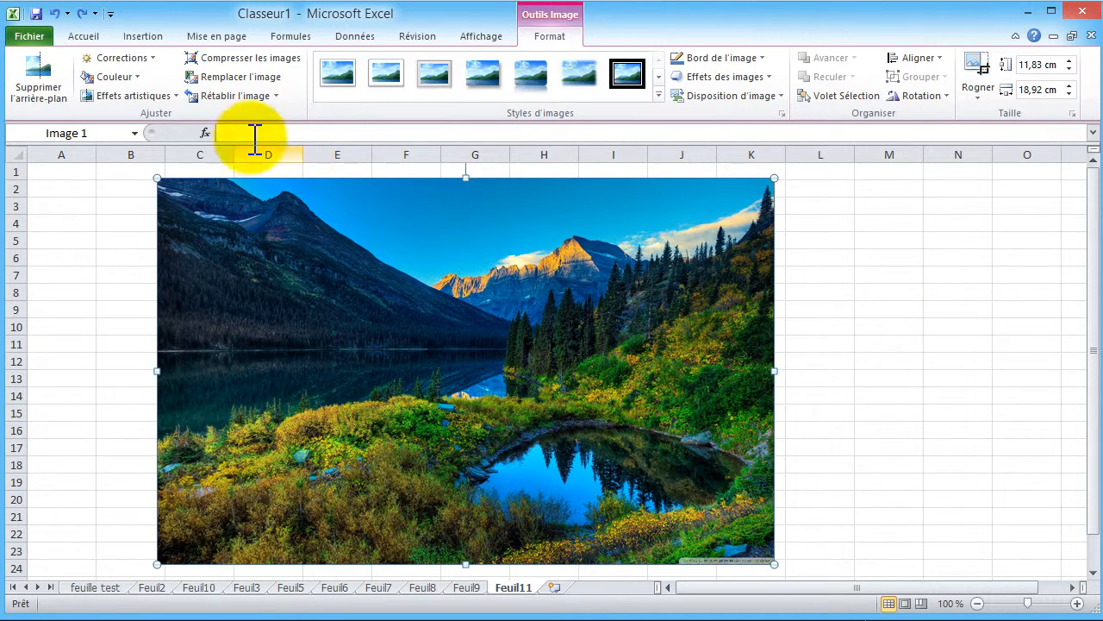
left_click(153, 58)
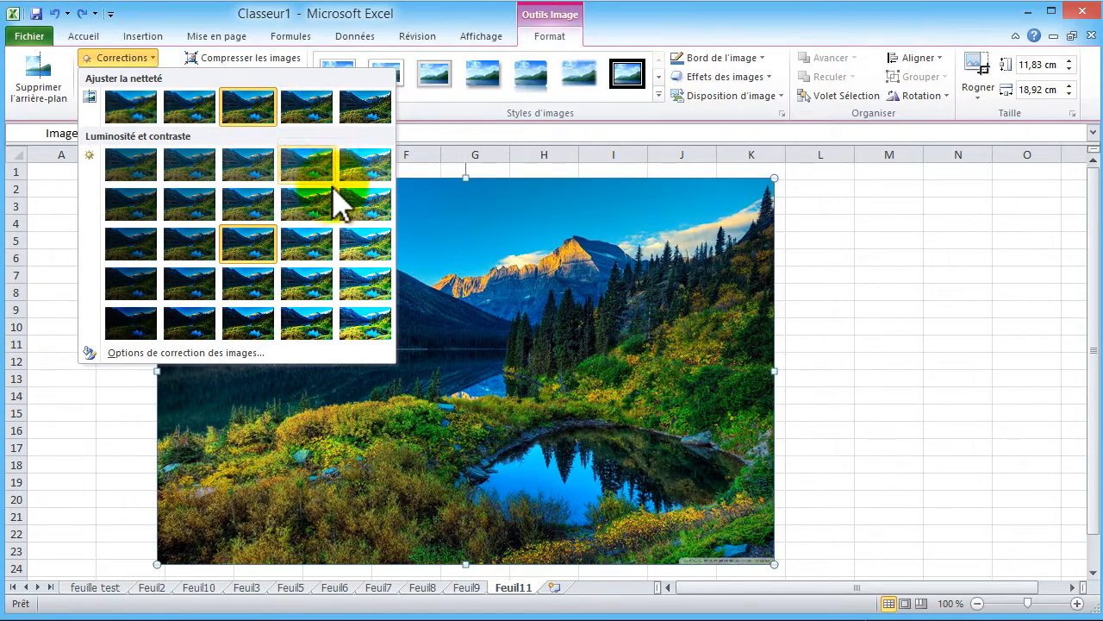
left_click(354, 211)
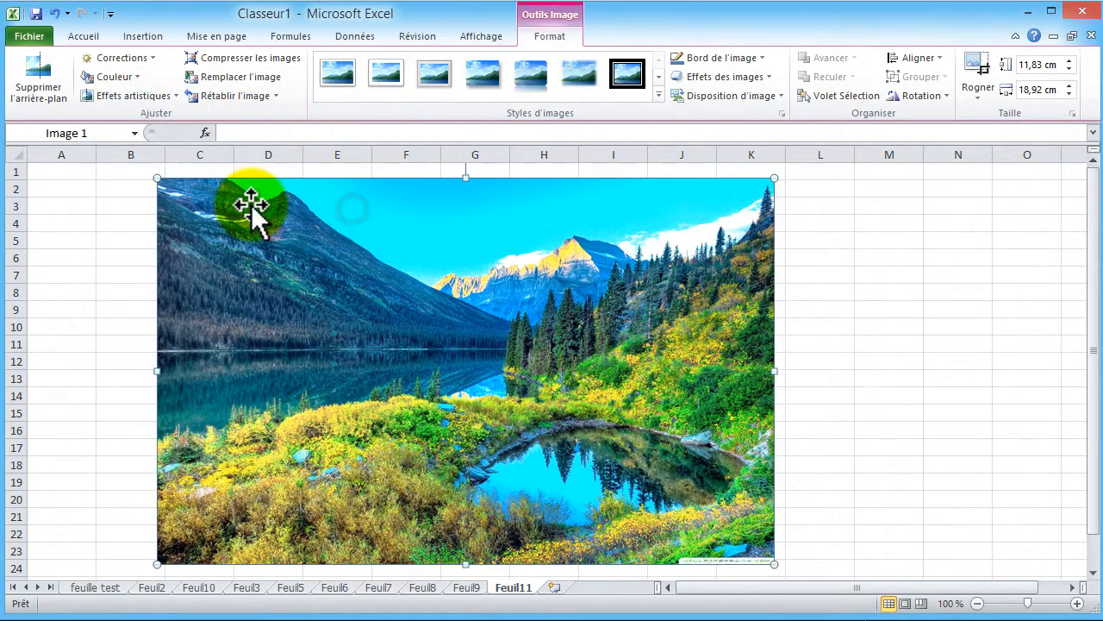
Step: Raise the picture's colour saturation by one preset level and look over the recolouring variations
left_click(119, 79)
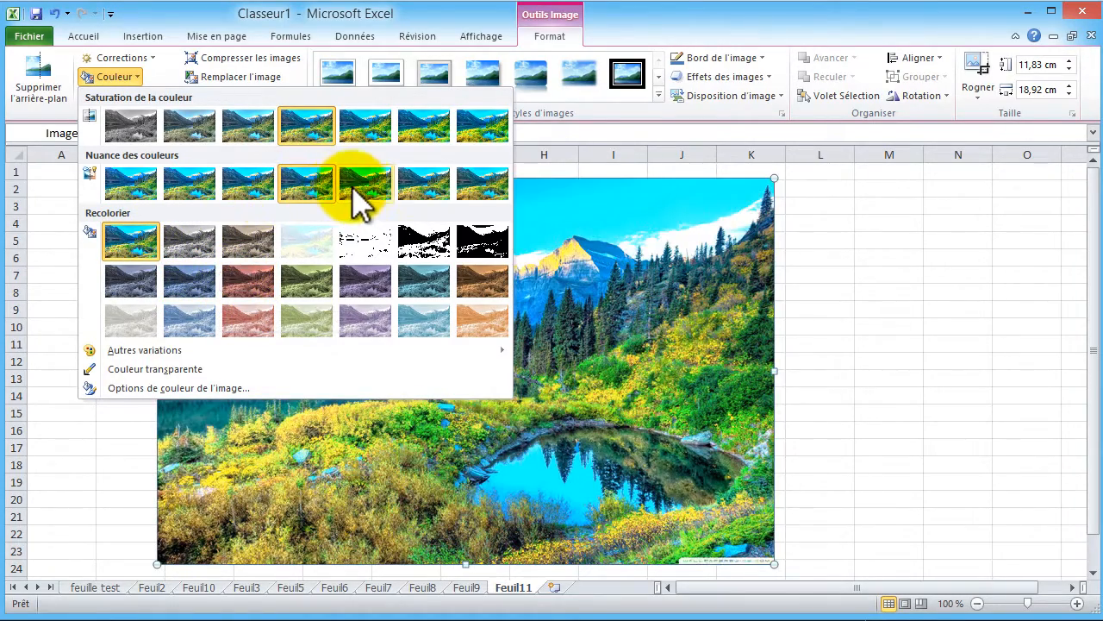
left_click(385, 126)
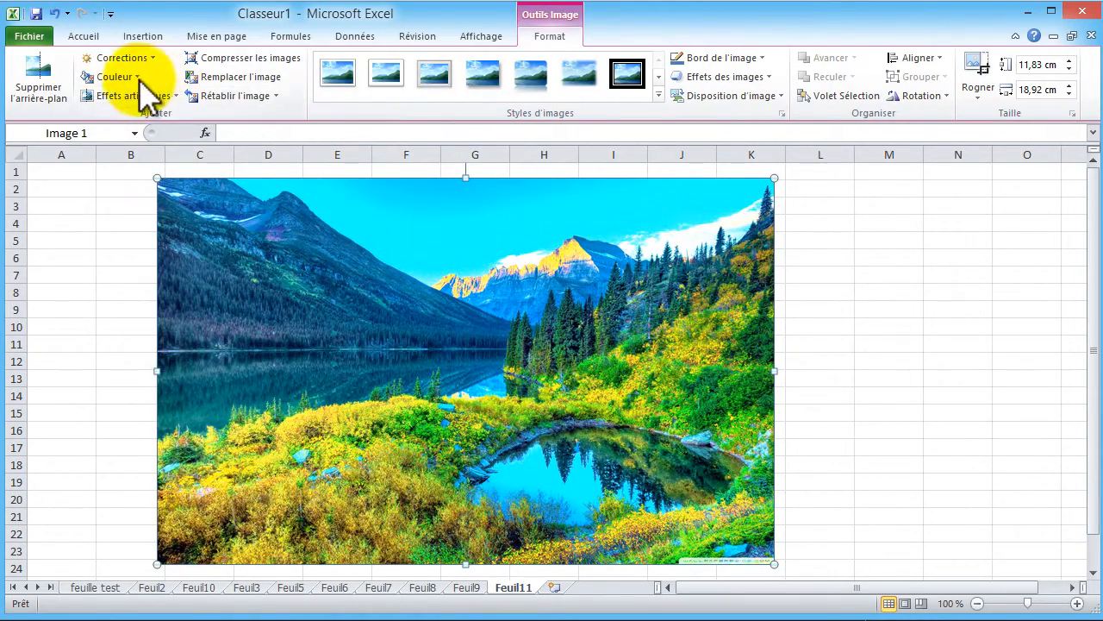
left_click(112, 77)
mouse_move(196, 354)
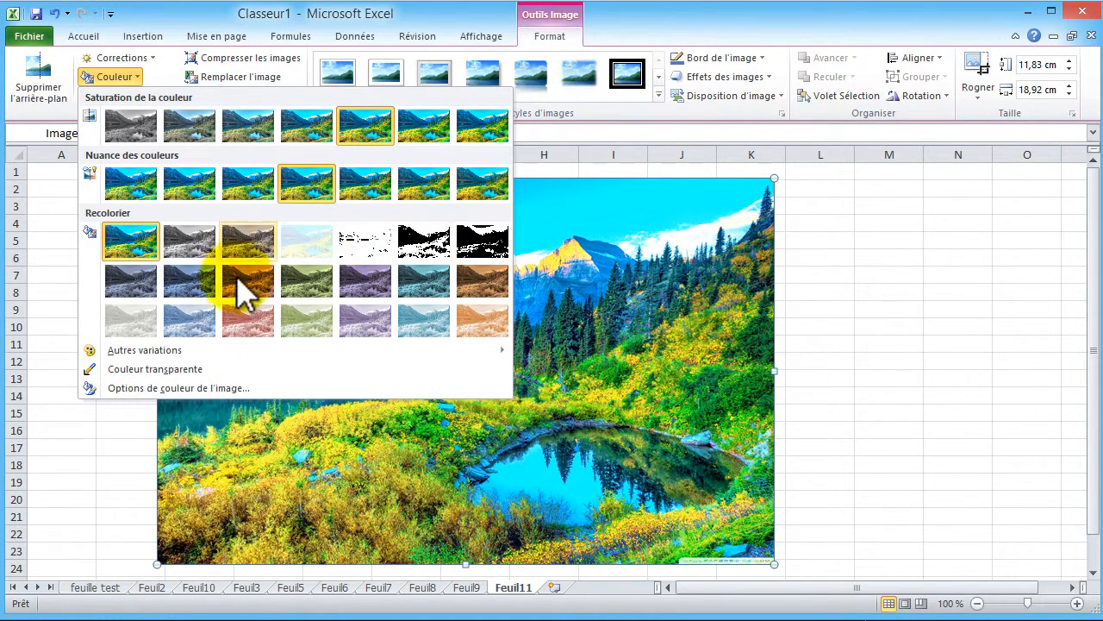
left_click(141, 77)
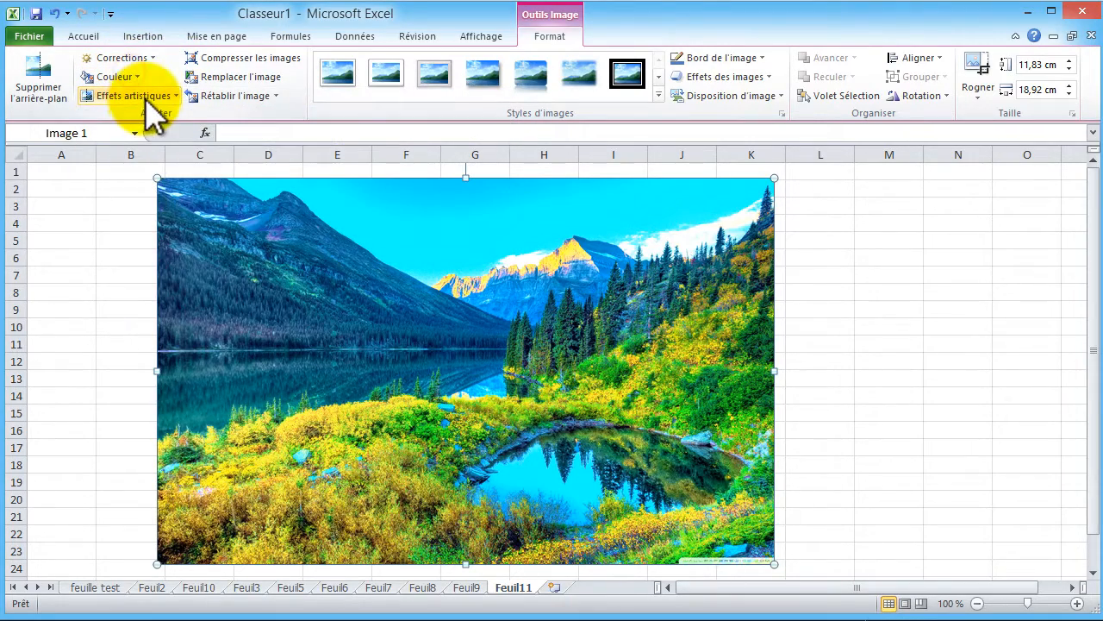
Step: Apply the diffuse glow artistic effect to the picture
left_click(164, 95)
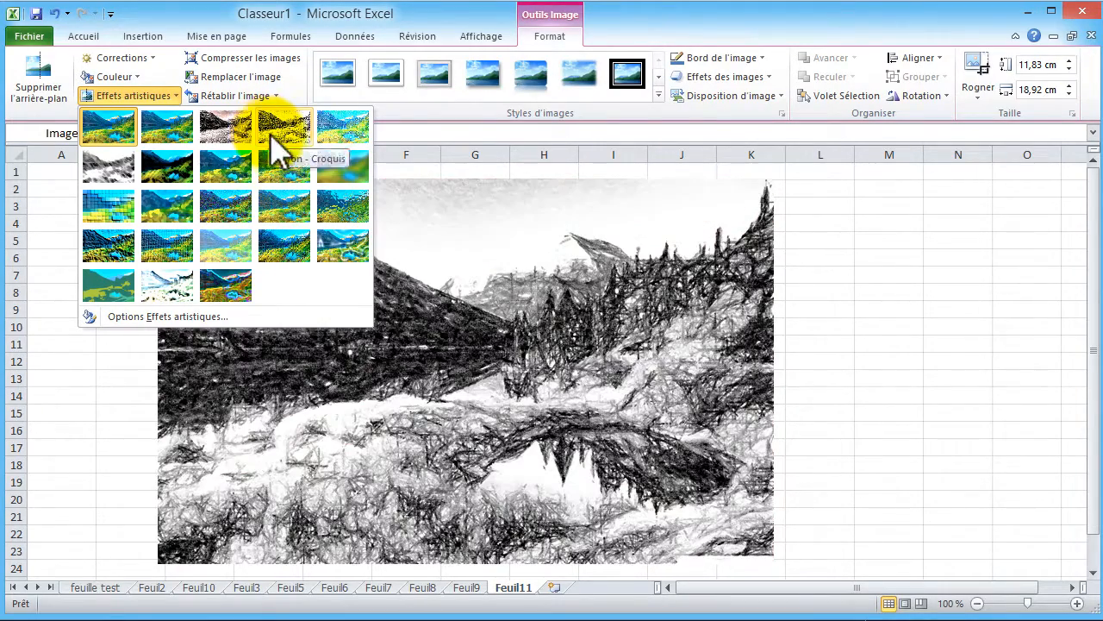
left_click(290, 166)
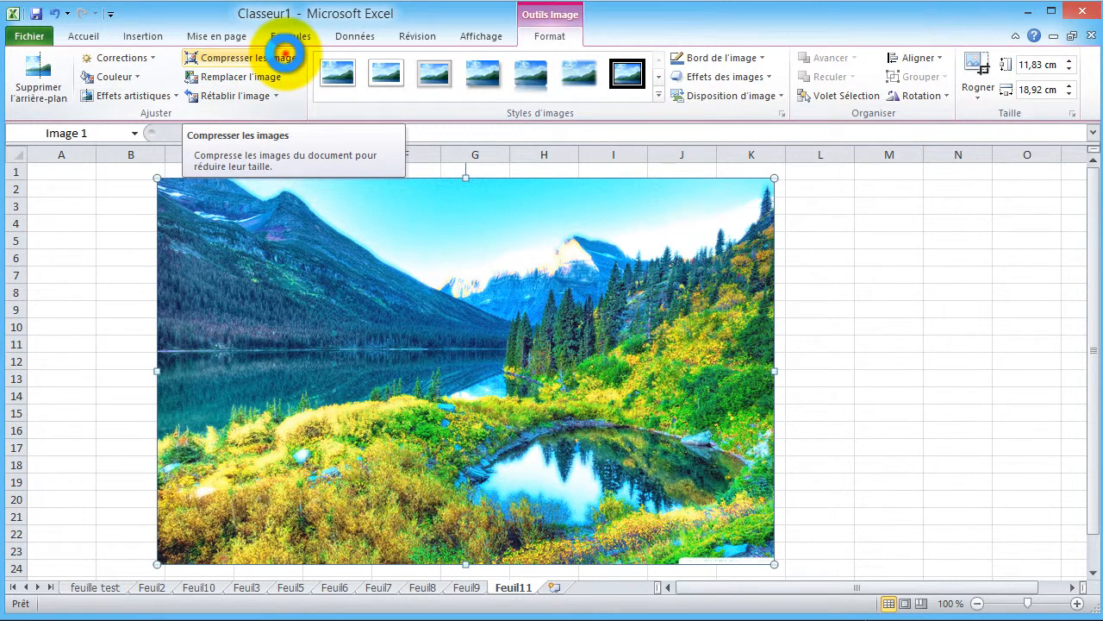
Step: Look at the picture compression options and the file selection for replacing the picture, cancelling both
left_click(285, 55)
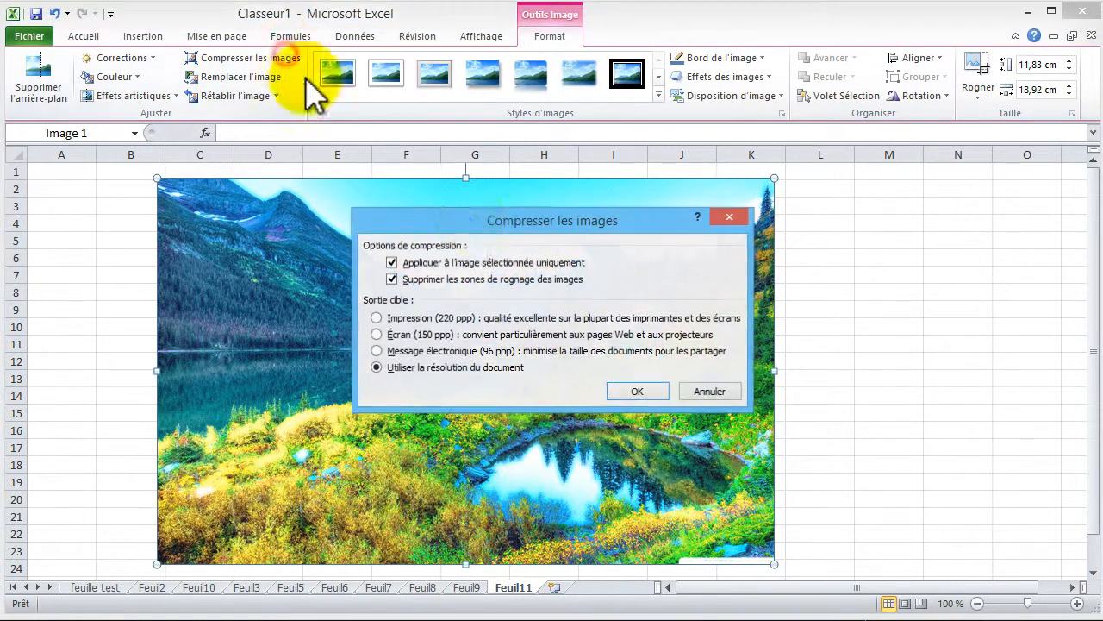
left_click(726, 220)
left_click(309, 329)
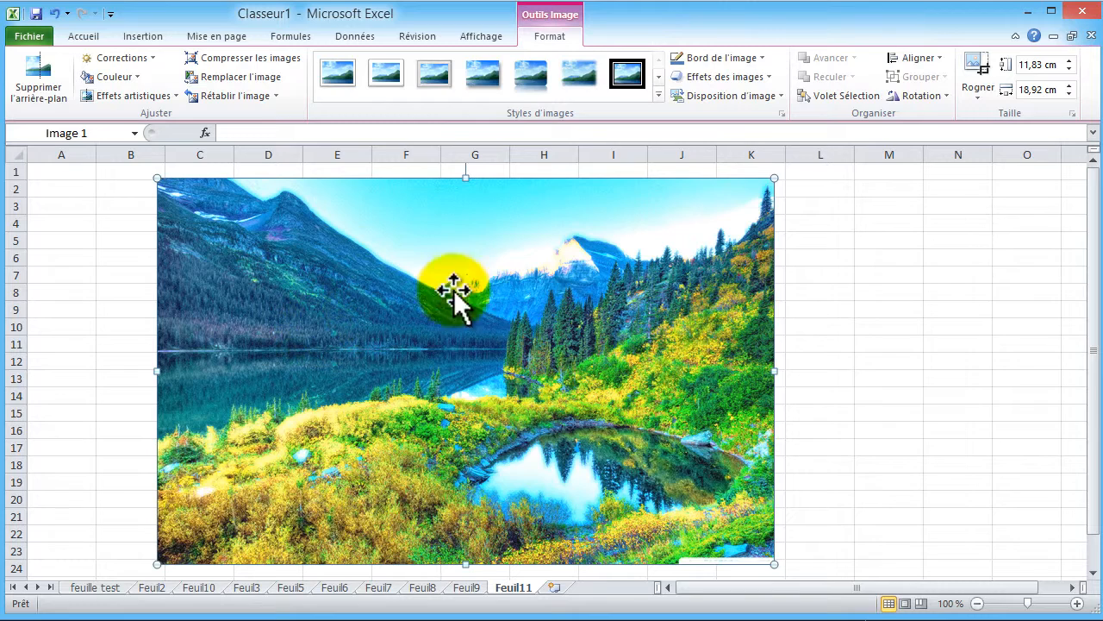
left_click(489, 318)
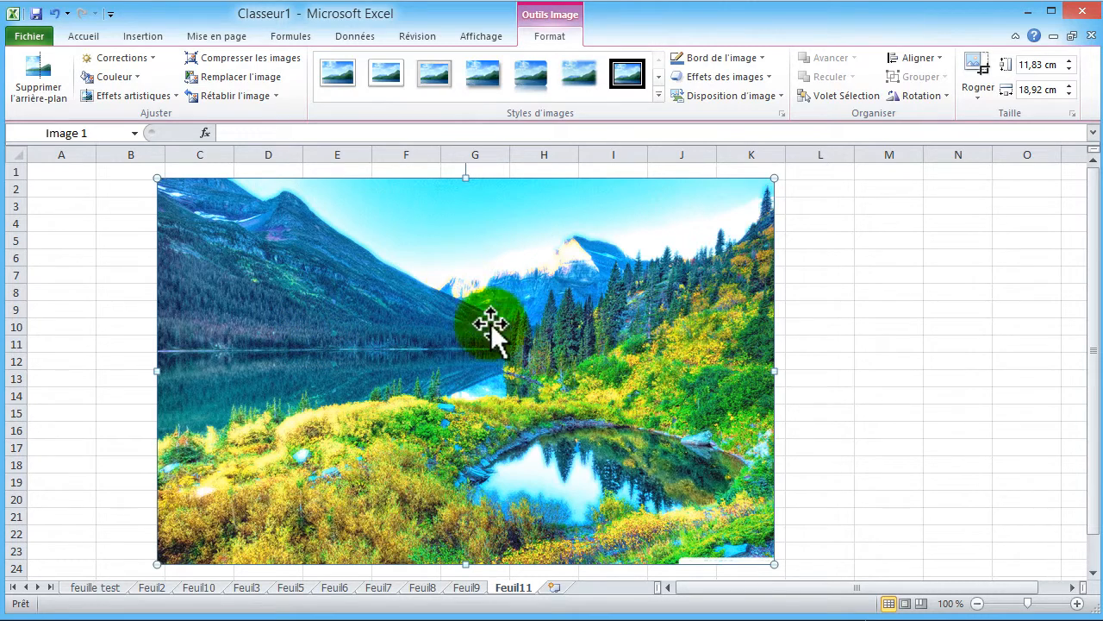
left_click(274, 81)
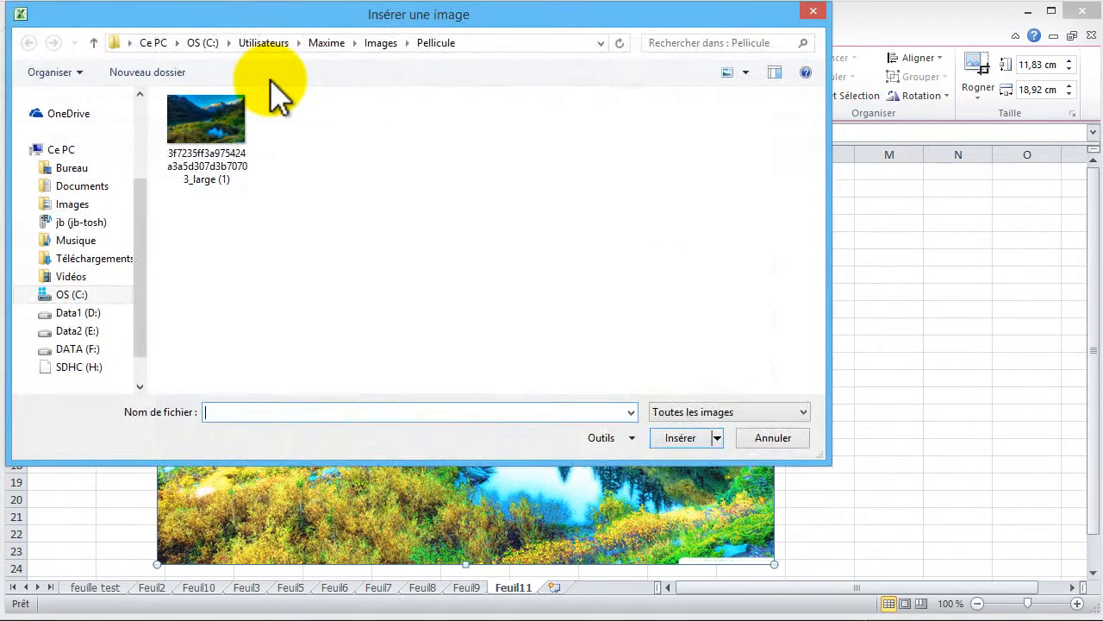
left_click_drag(312, 25, 428, 118)
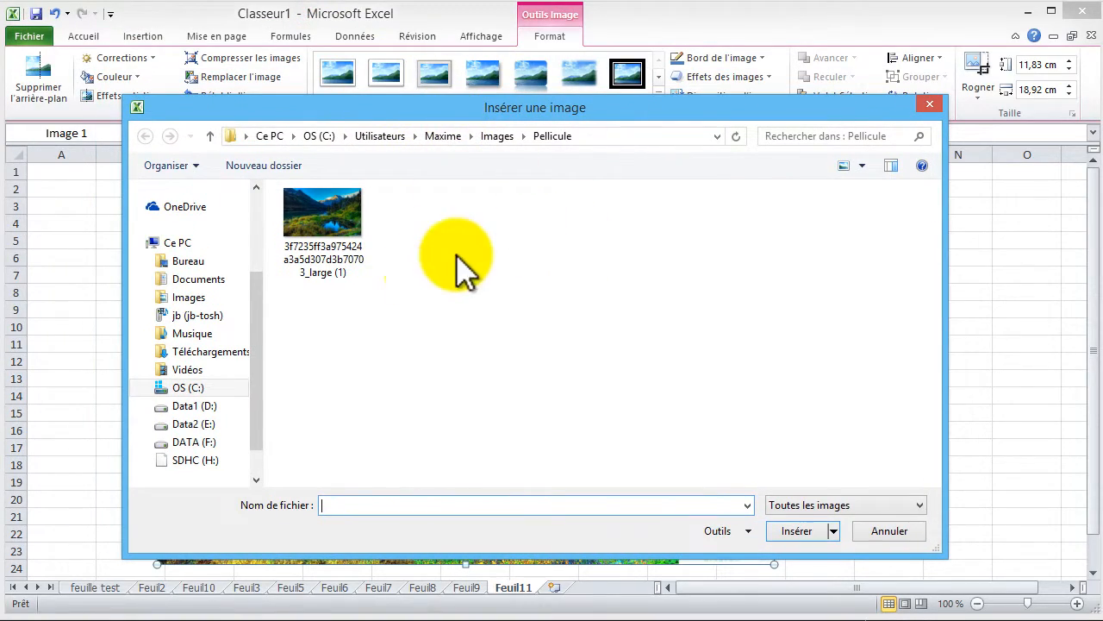
left_click(863, 536)
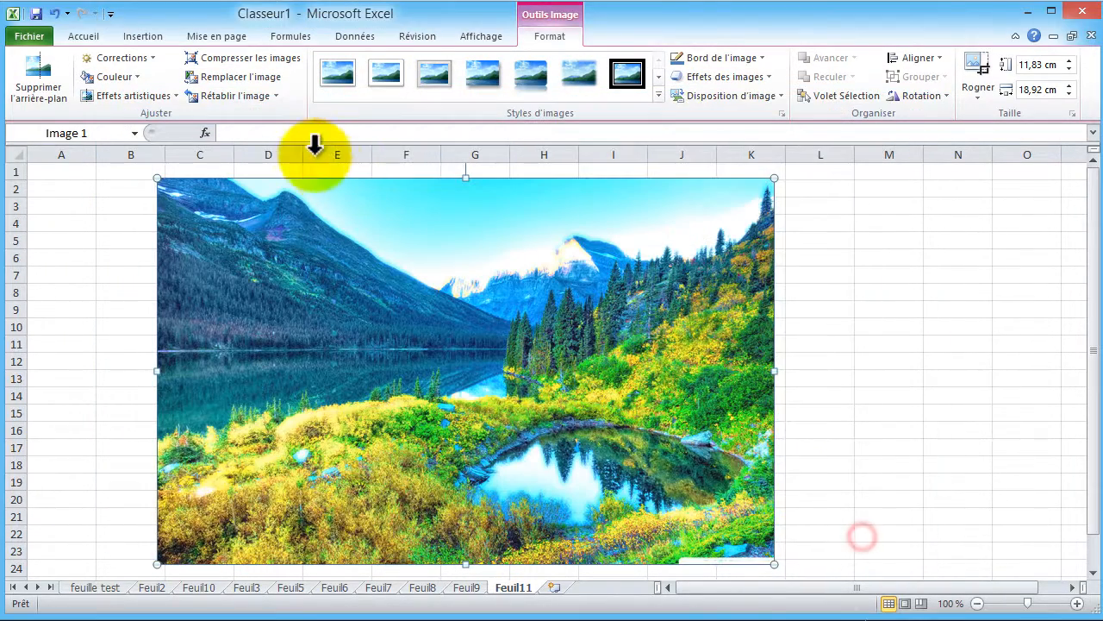
Step: Reset the picture to its original appearance and shrink it to about 9.41 × 15.06 cm
left_click(264, 97)
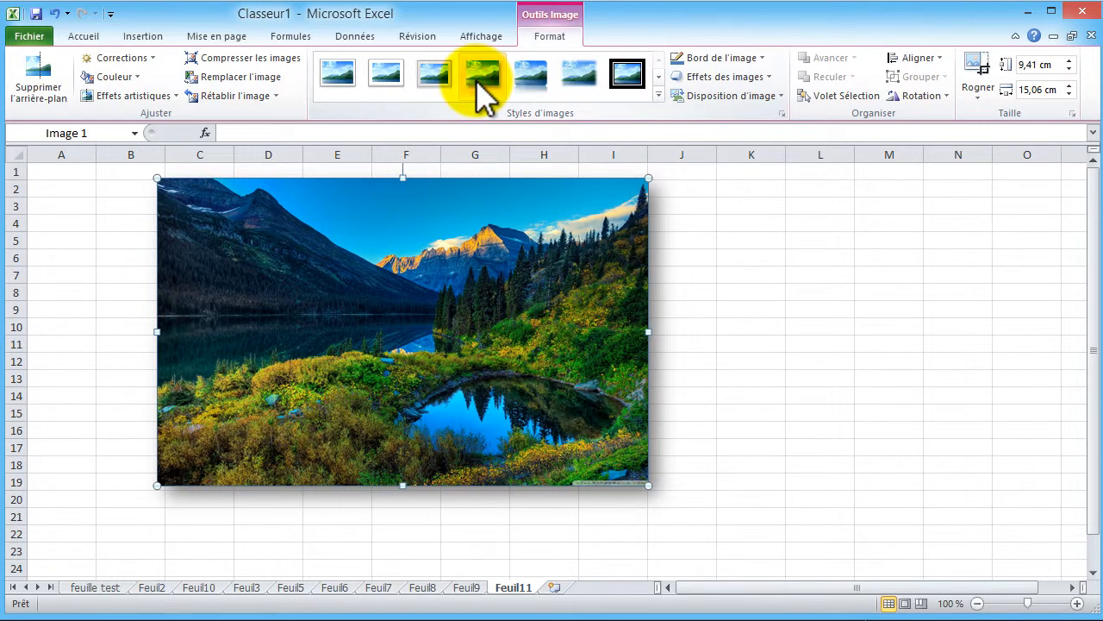
Step: Try the reflected rounded rectangle and the soft-edged rectangle picture styles
left_click(528, 76)
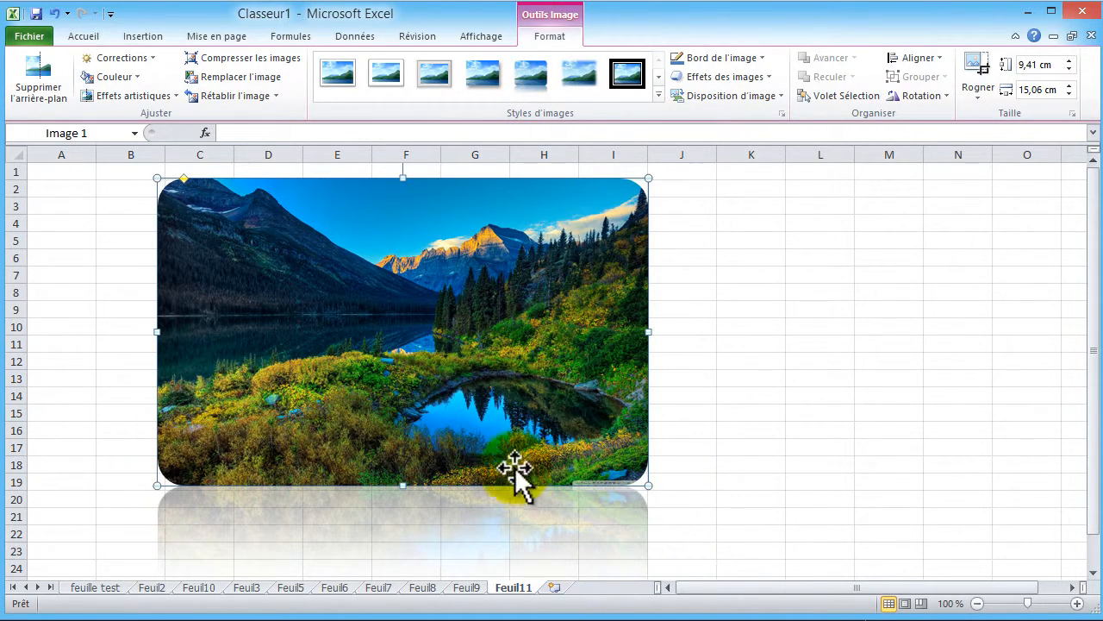
left_click(582, 76)
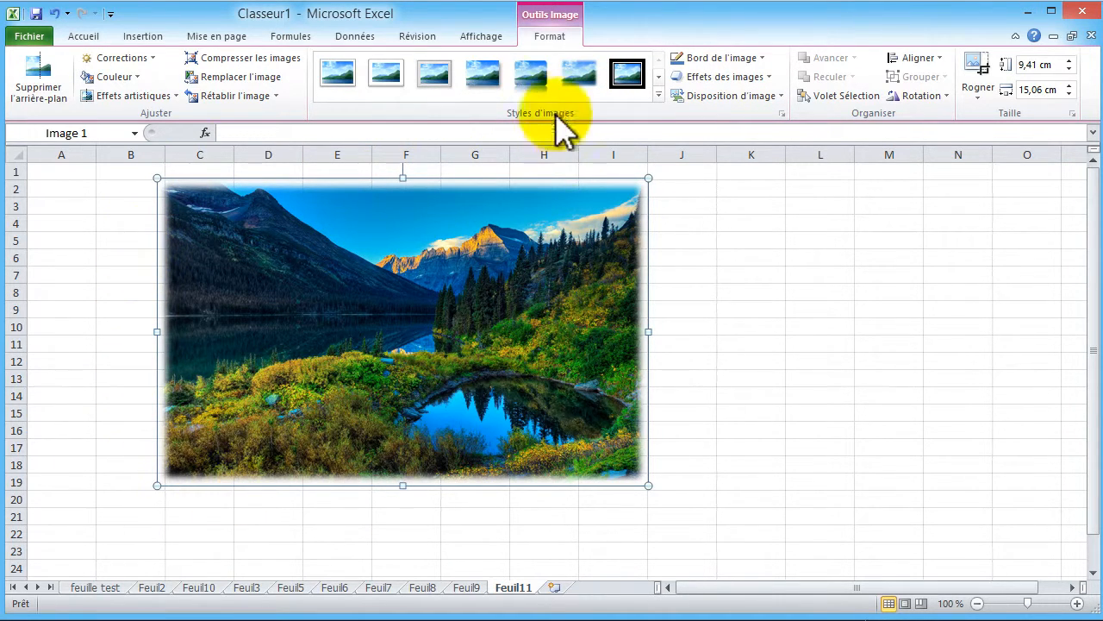
Step: Apply the tilted perspective picture style with rounded corners and a shadow
left_click(658, 95)
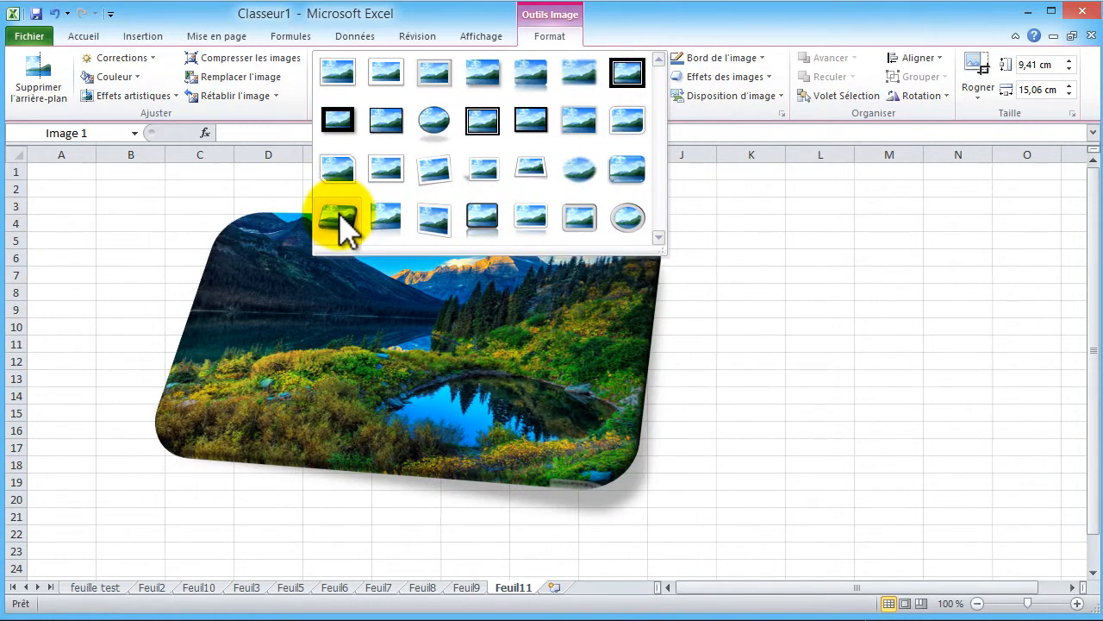
left_click(339, 220)
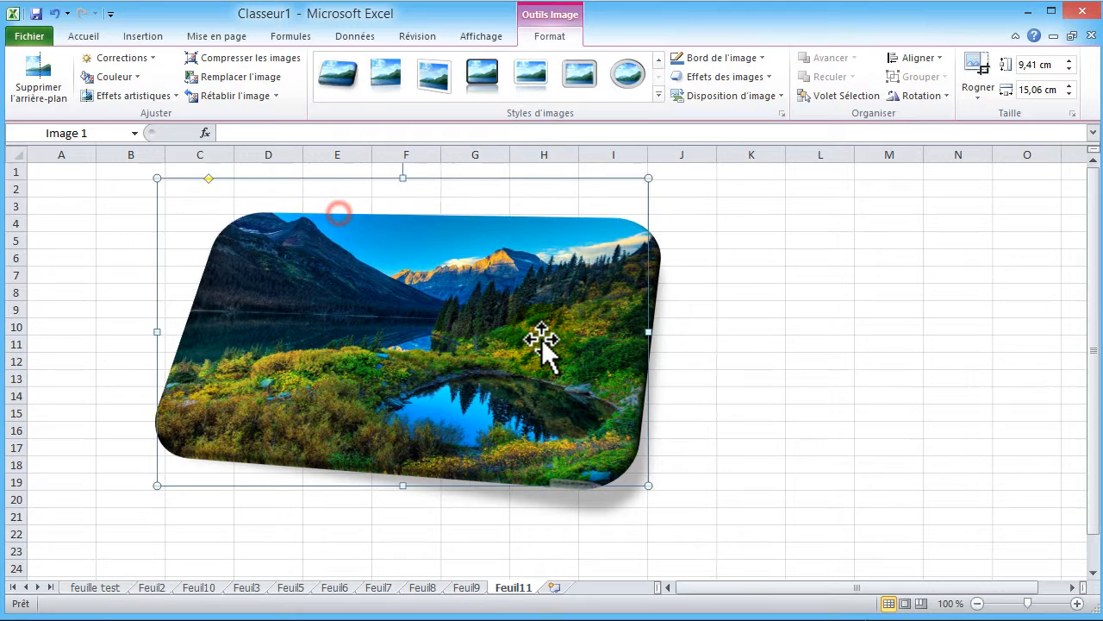
left_click(690, 353)
left_click(380, 323)
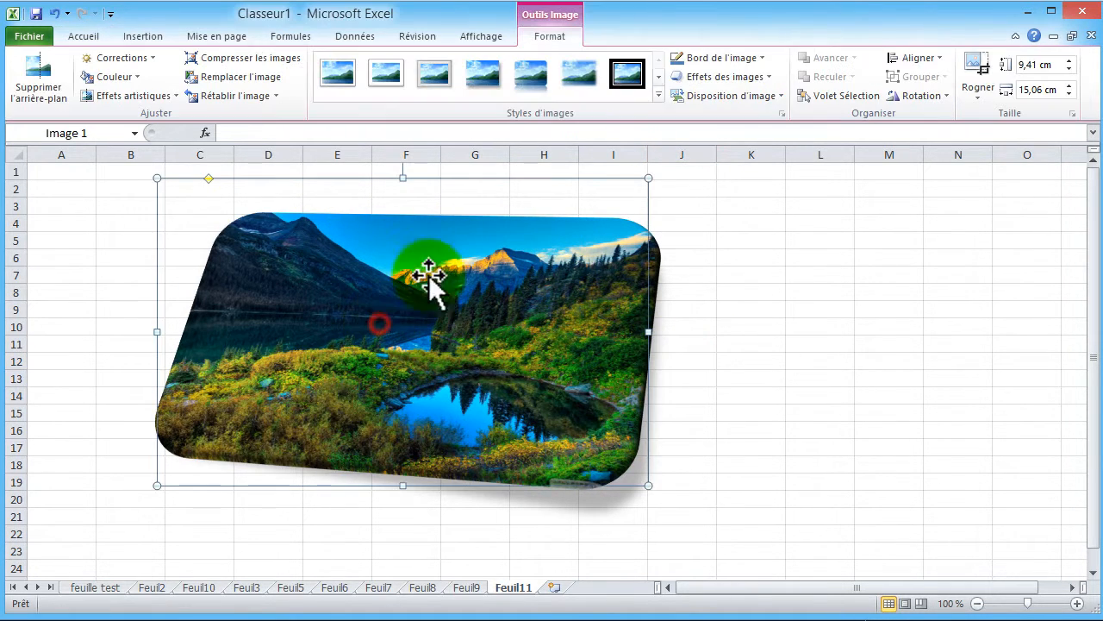
Step: Give the picture border a 6 pt thickness and a light orange theme colour
left_click(750, 59)
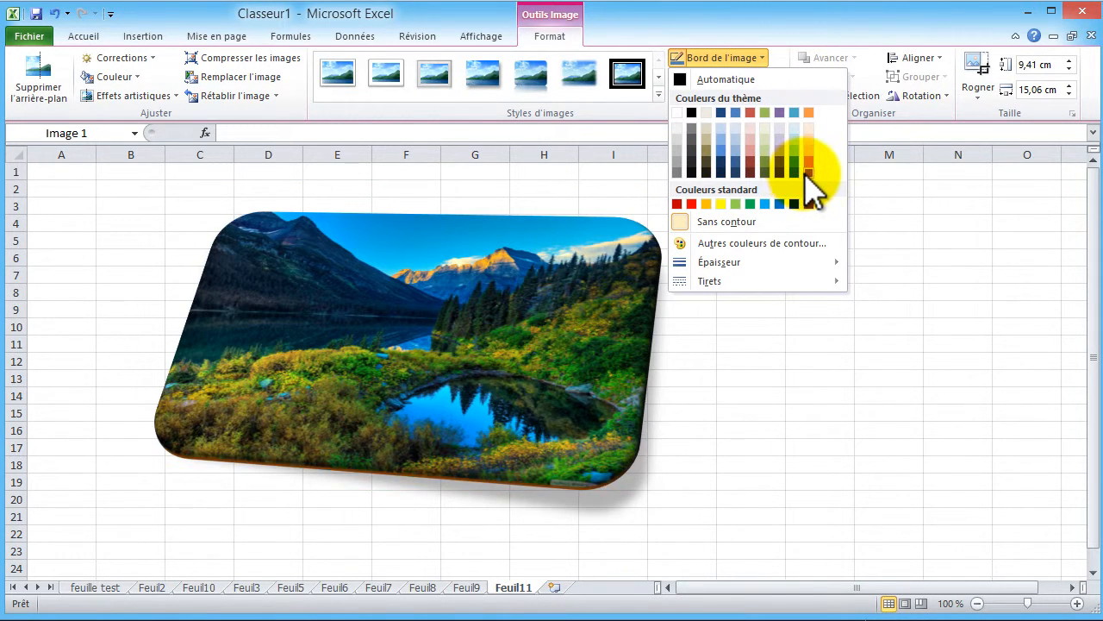
mouse_move(775, 263)
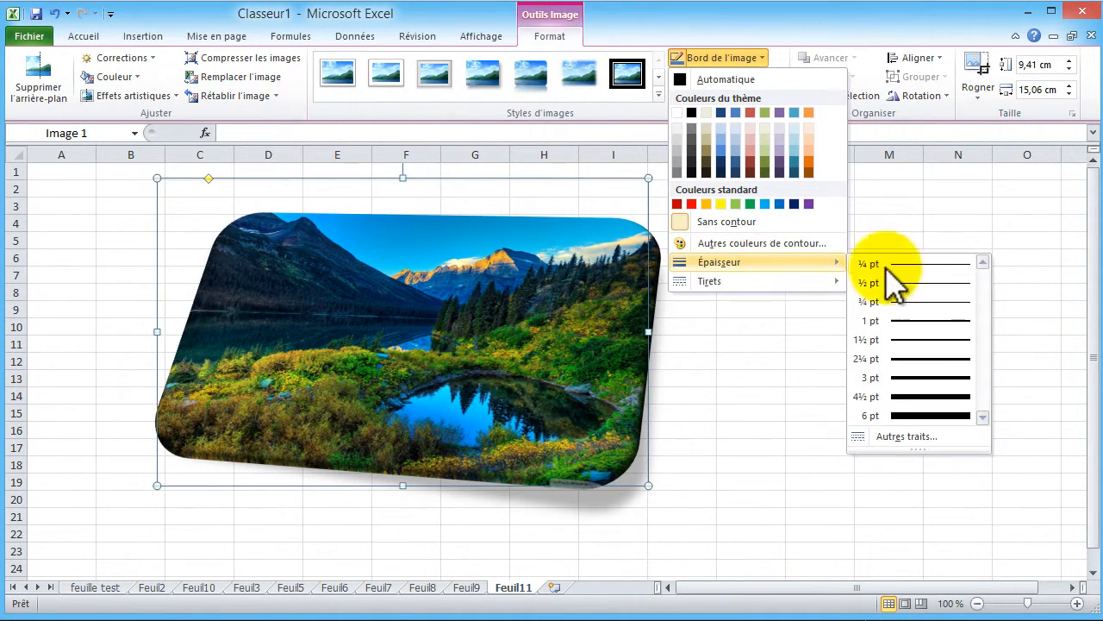
left_click(905, 413)
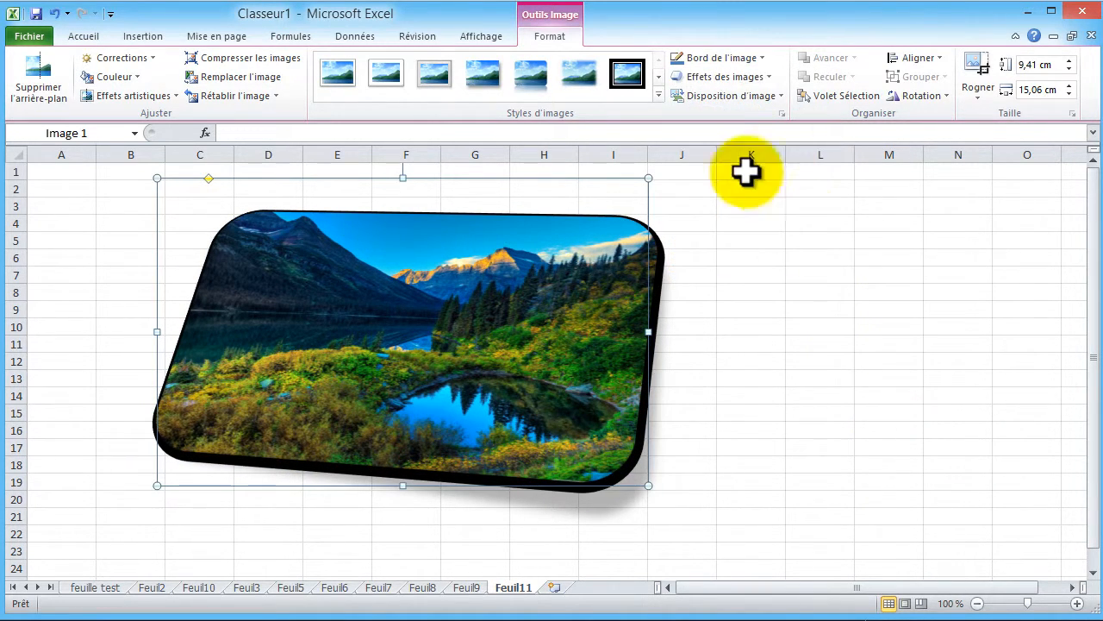
left_click(762, 58)
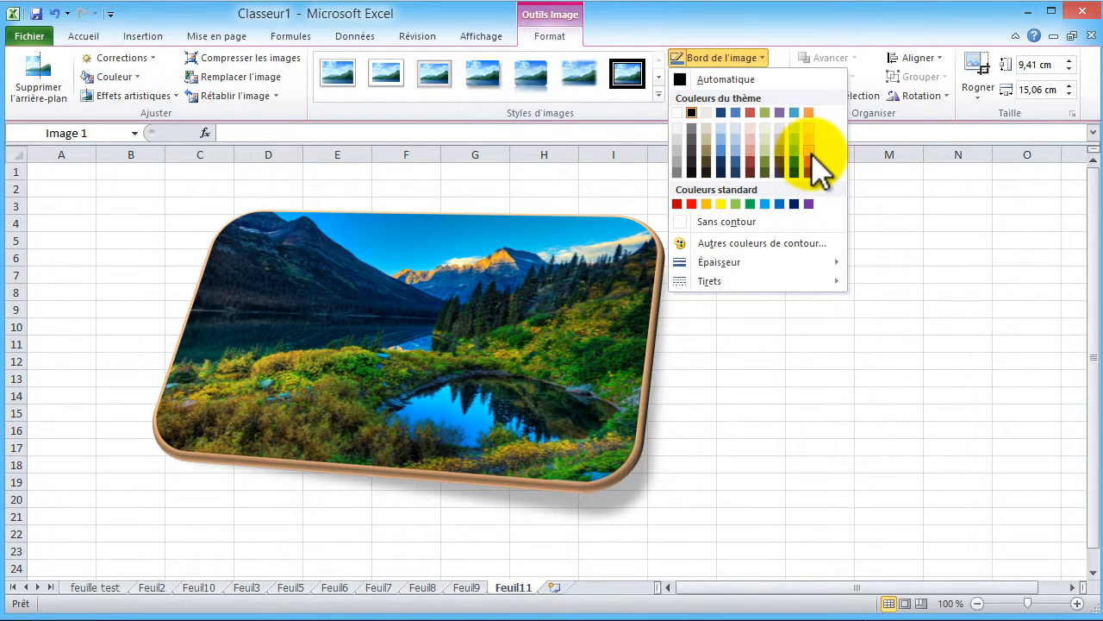
left_click(810, 154)
Step: Try a dashed line style for the picture border
left_click(762, 58)
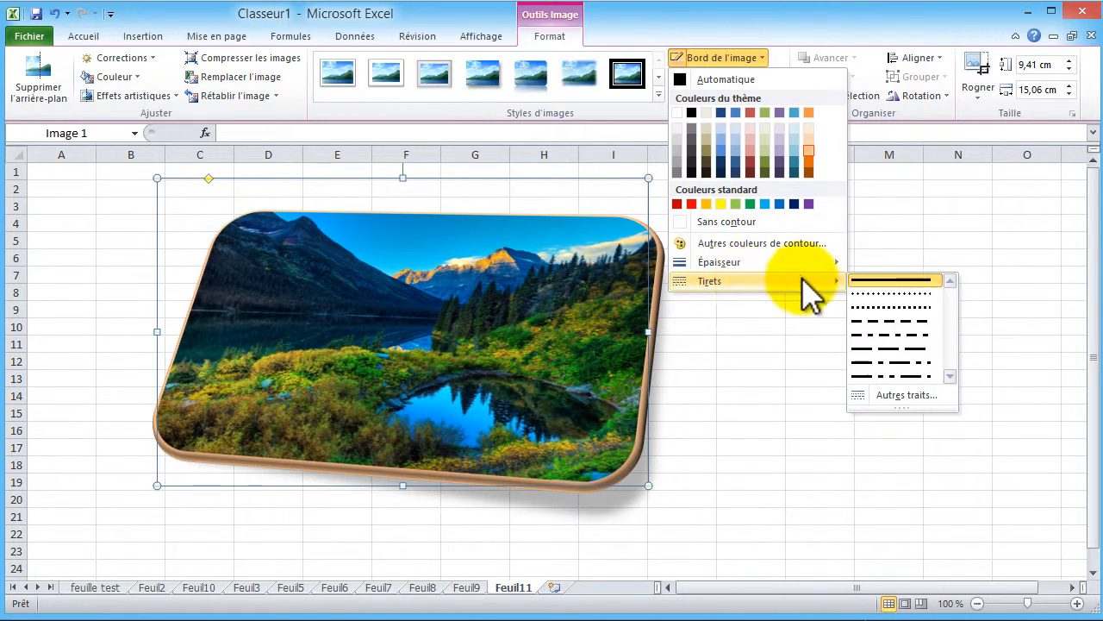
left_click(885, 321)
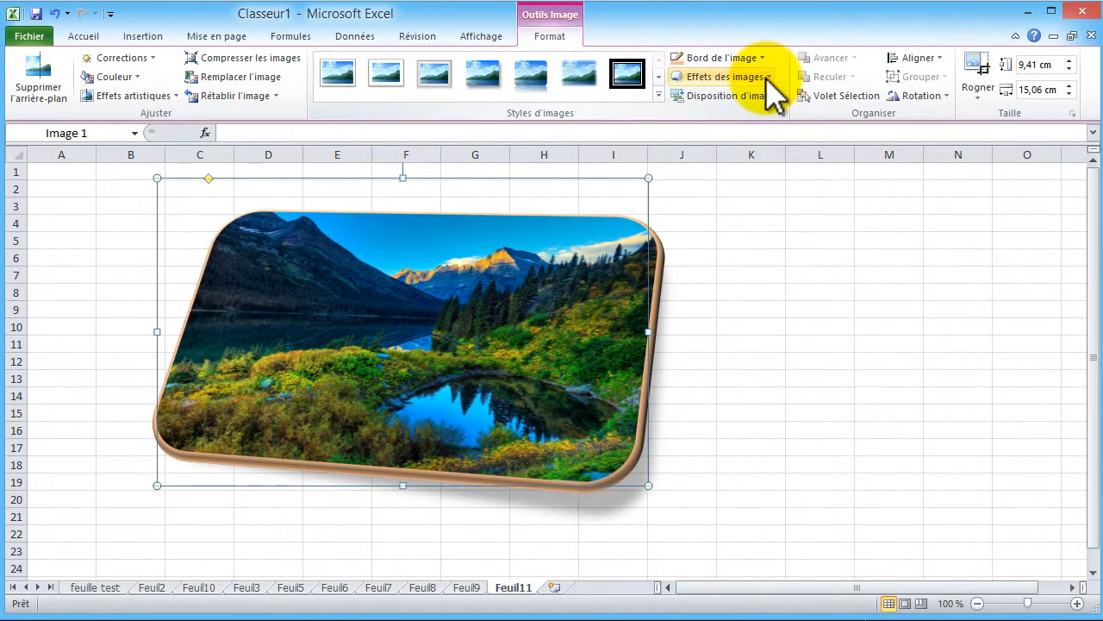
Step: Preview the shadow, reflection, glow and soft-edge picture effects and the picture layout options without applying any
left_click(766, 77)
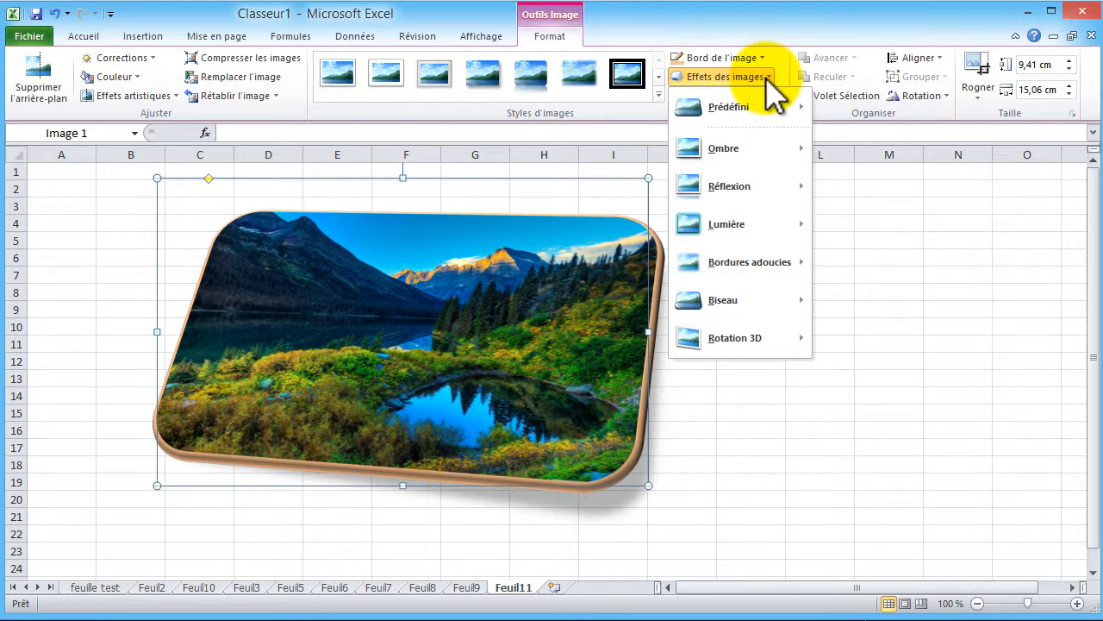
mouse_move(764, 148)
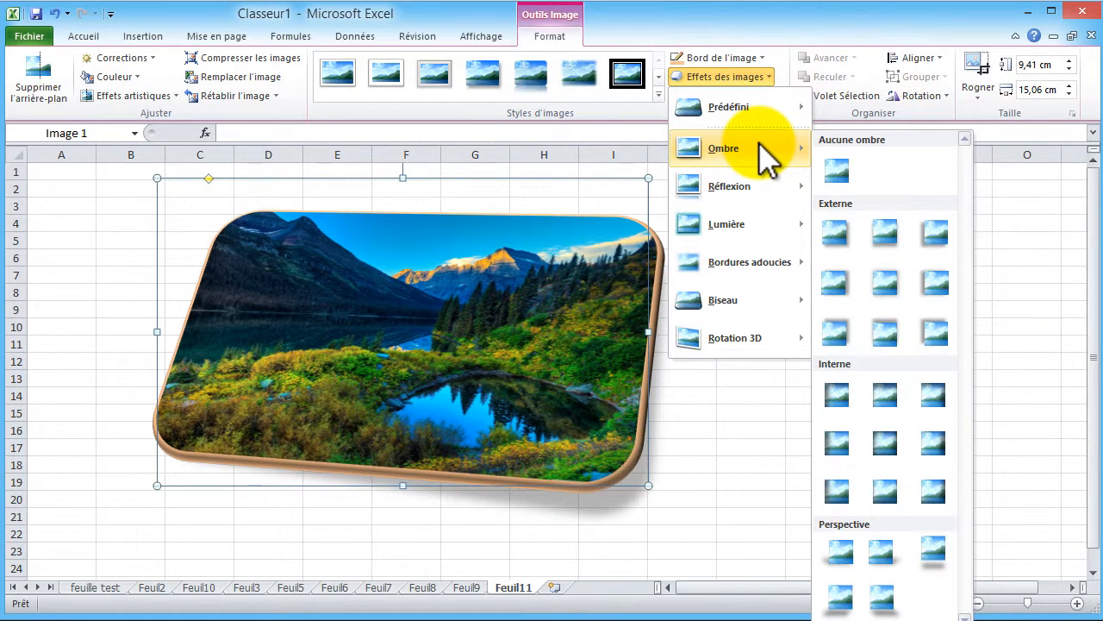
mouse_move(759, 181)
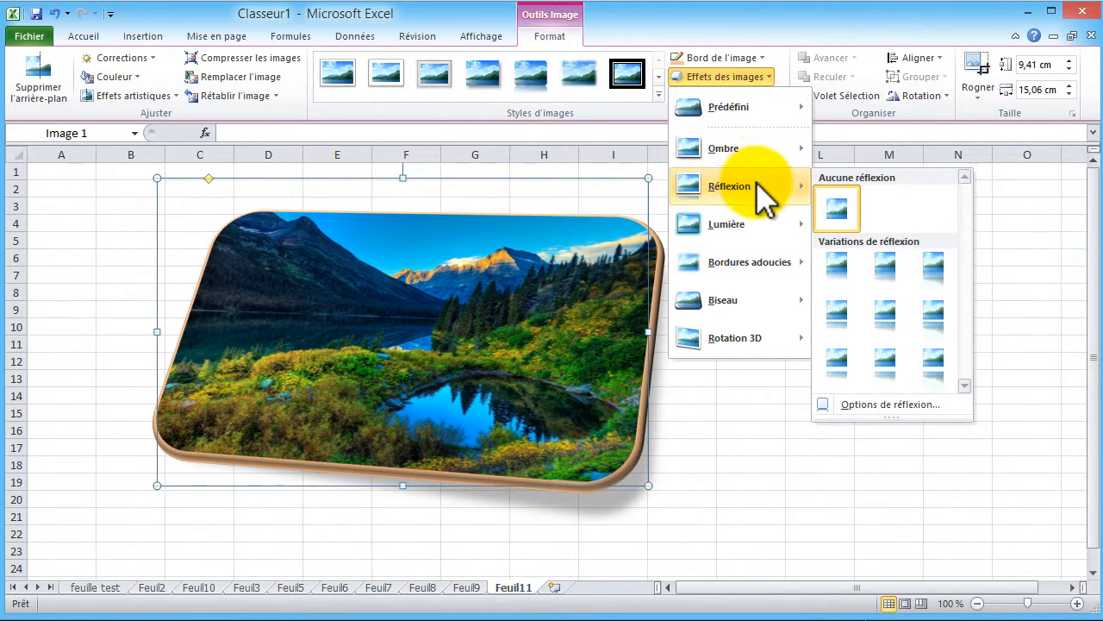
mouse_move(756, 213)
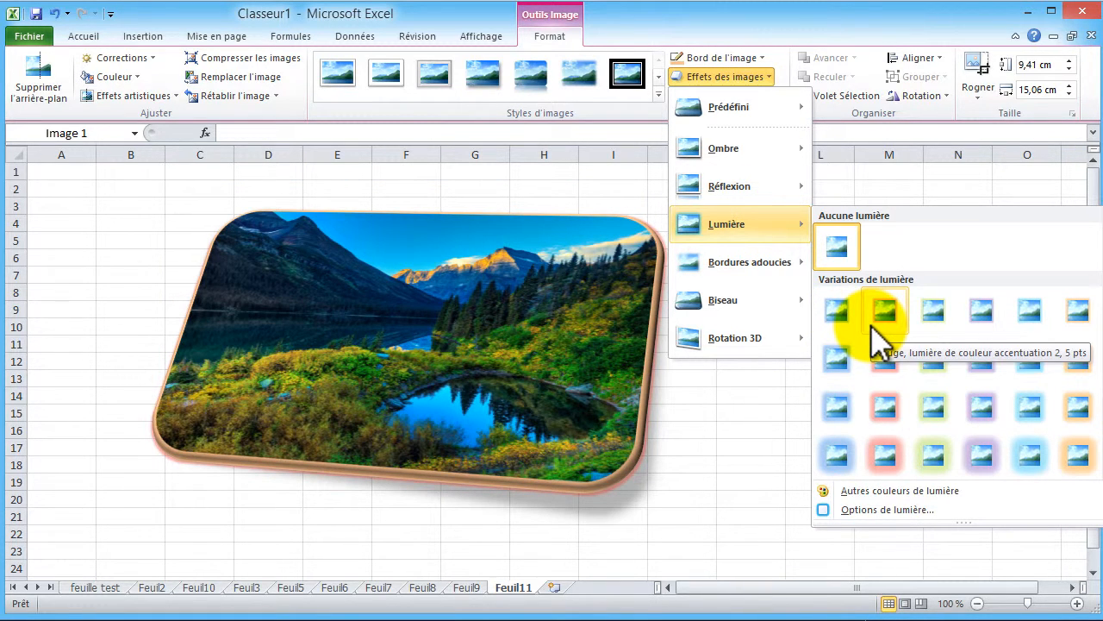
mouse_move(789, 265)
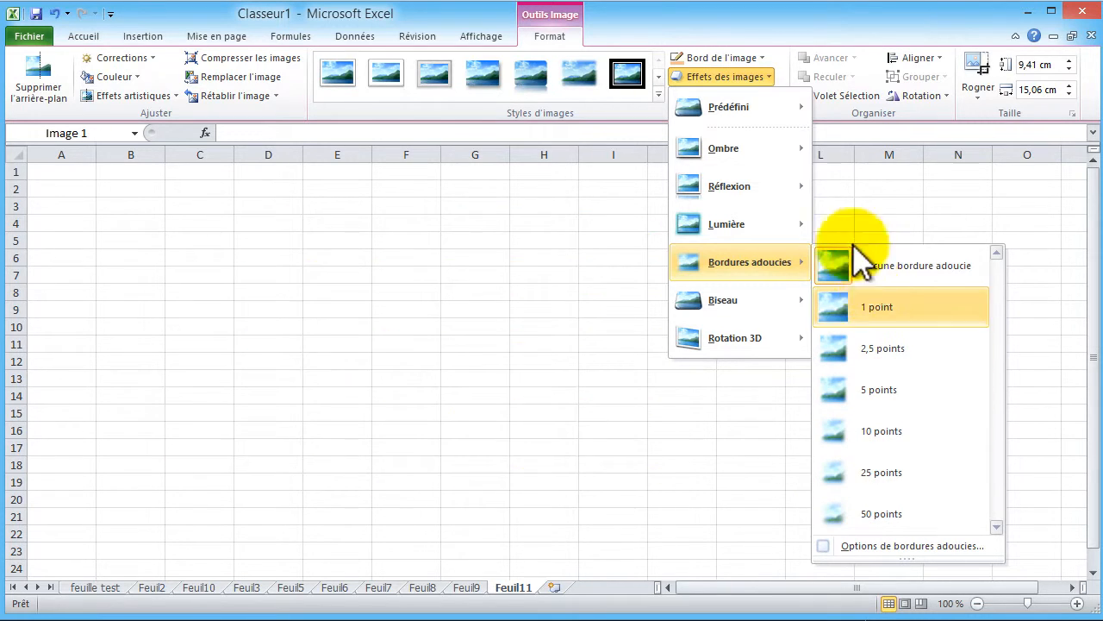
left_click(764, 28)
left_click(769, 96)
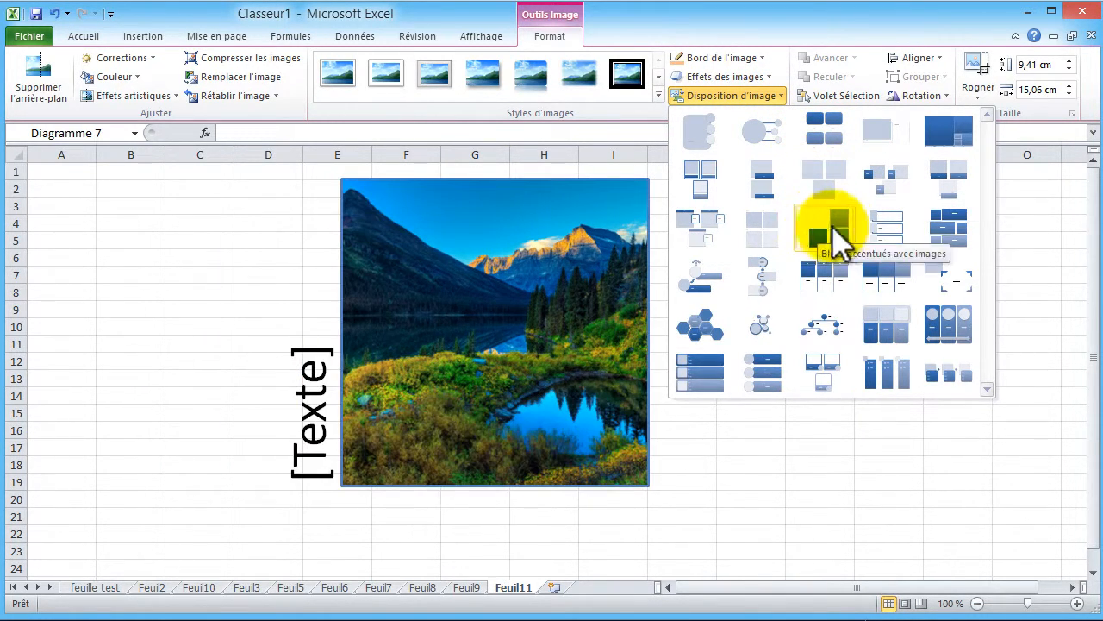
left_click(926, 37)
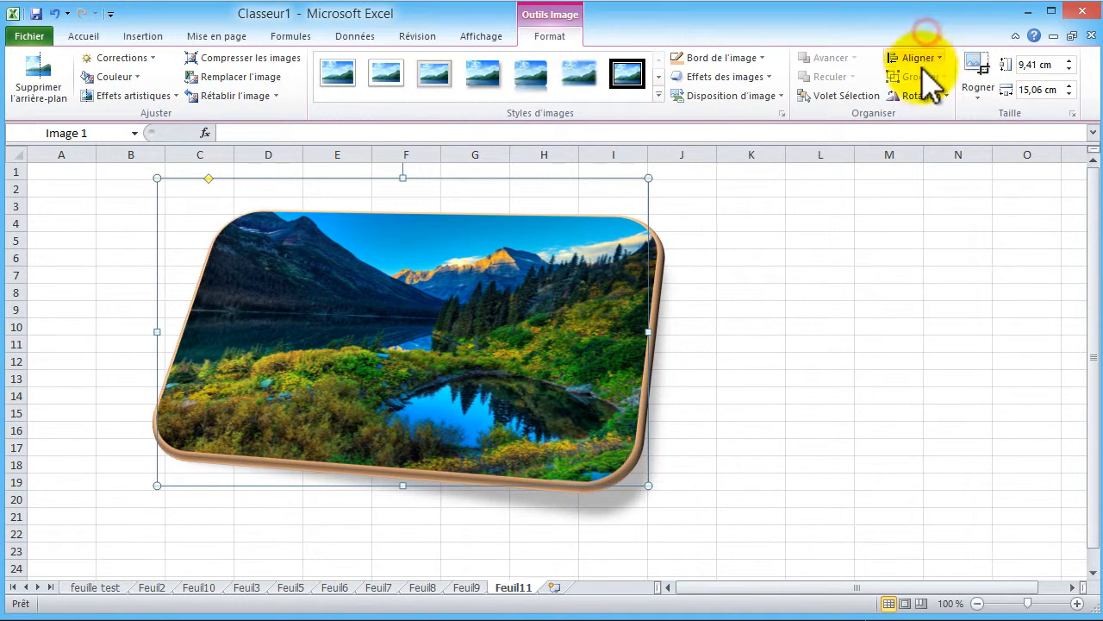
Step: Flip the picture horizontally
left_click(938, 97)
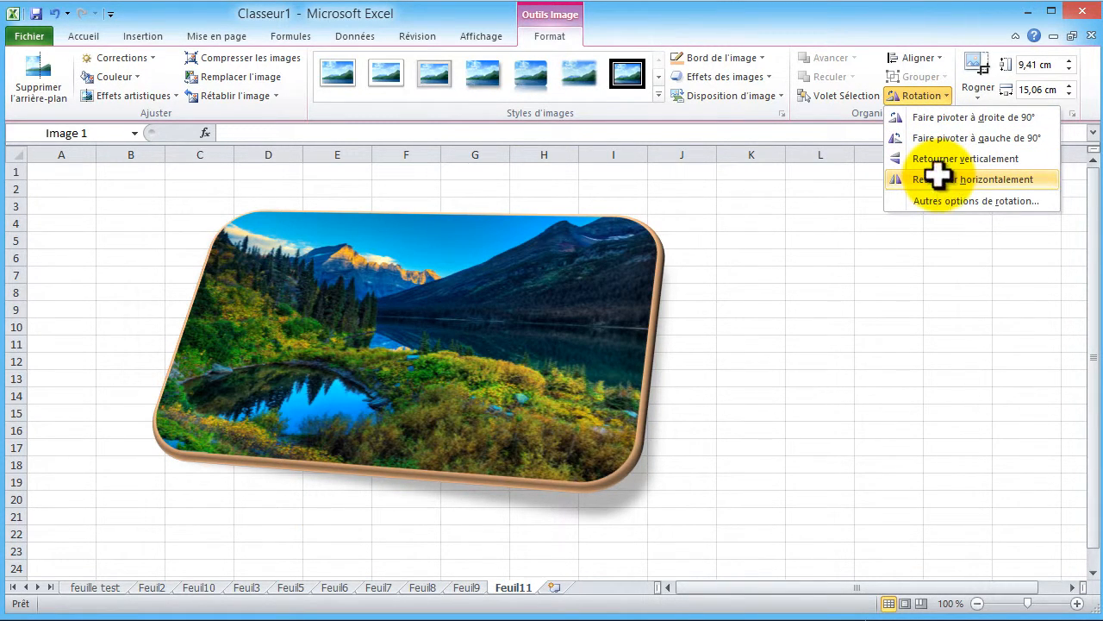
left_click(938, 178)
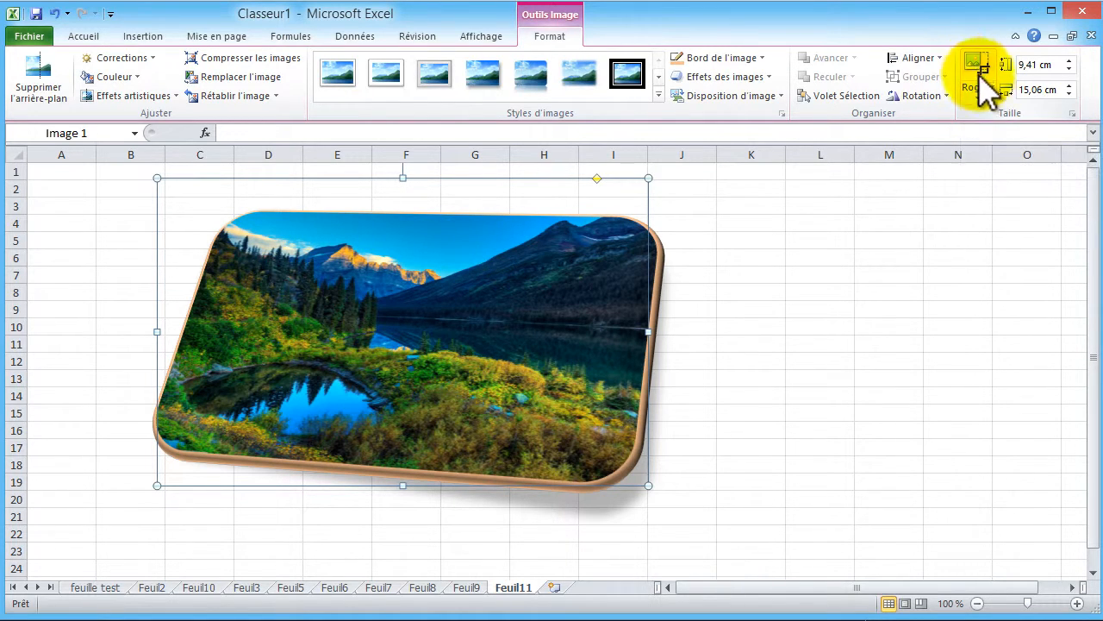
Step: Crop the picture around the small lake to about 4.68 cm high by 10.56 cm wide
left_click(985, 88)
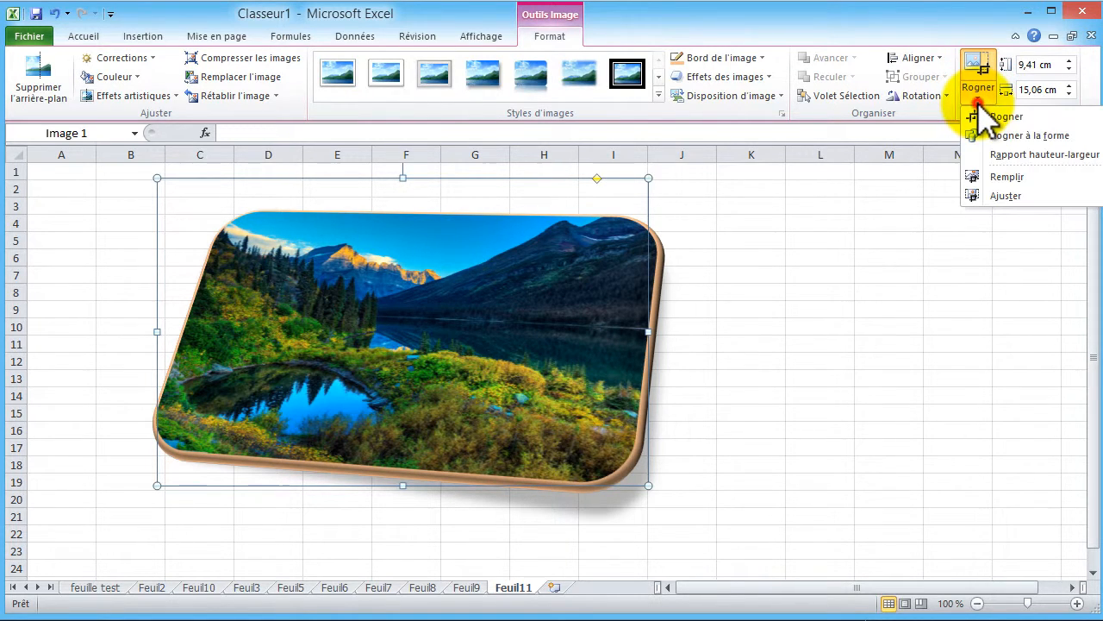
left_click(1038, 115)
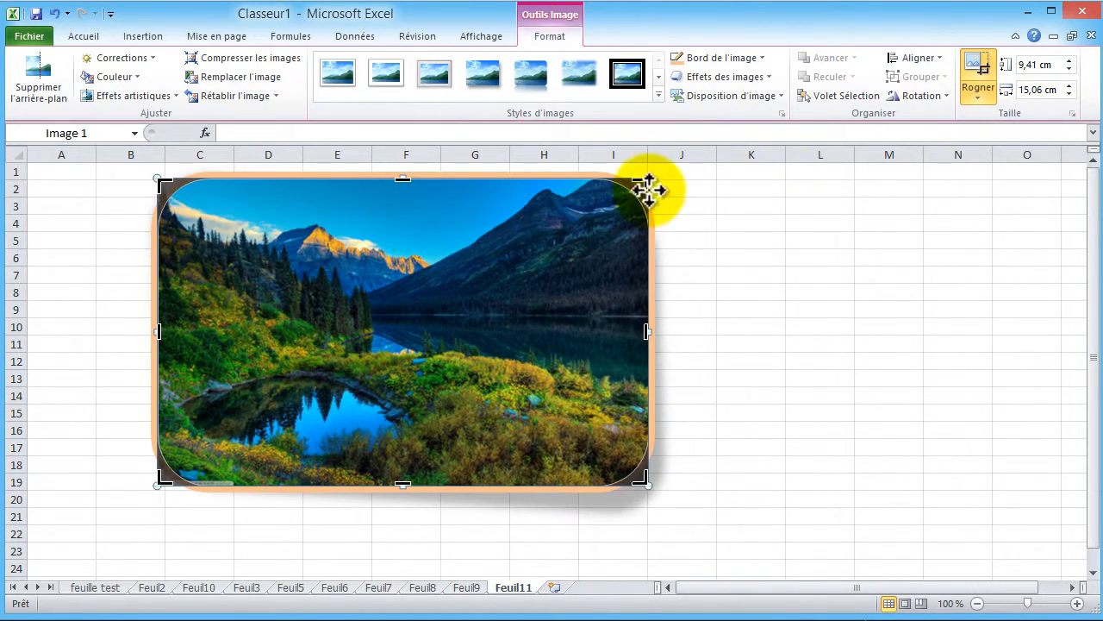
left_click_drag(645, 182, 537, 308)
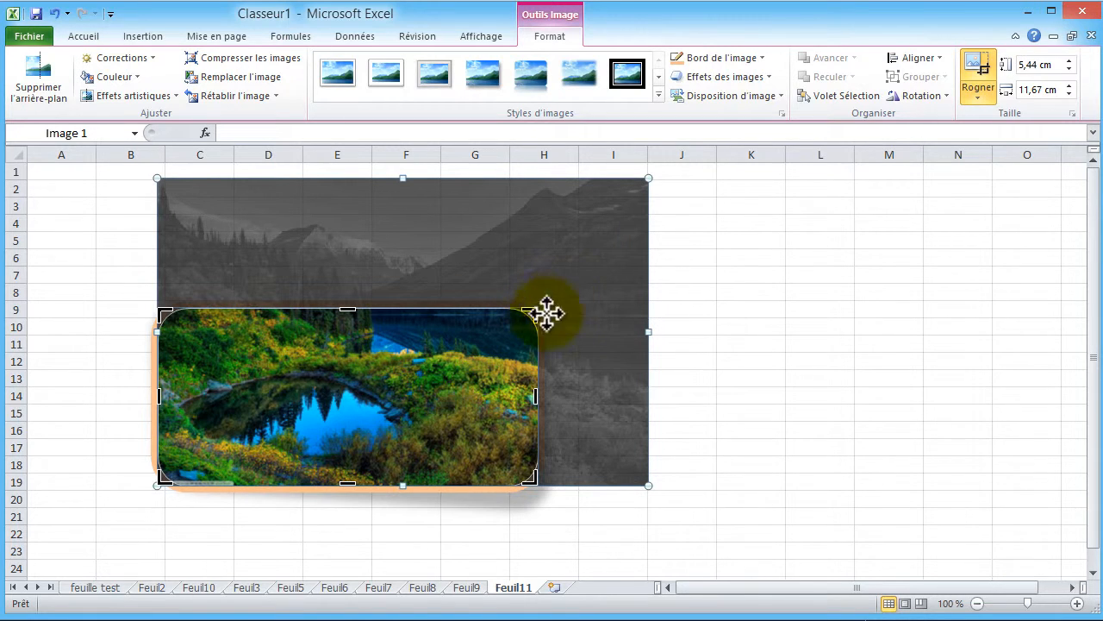
left_click_drag(164, 473, 193, 460)
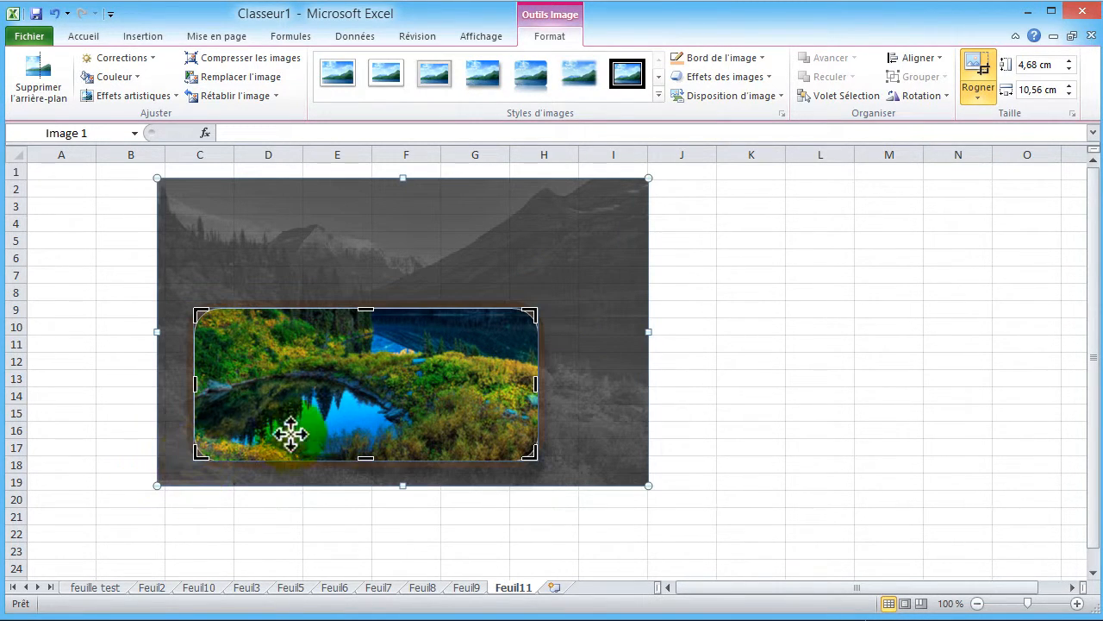
left_click(734, 382)
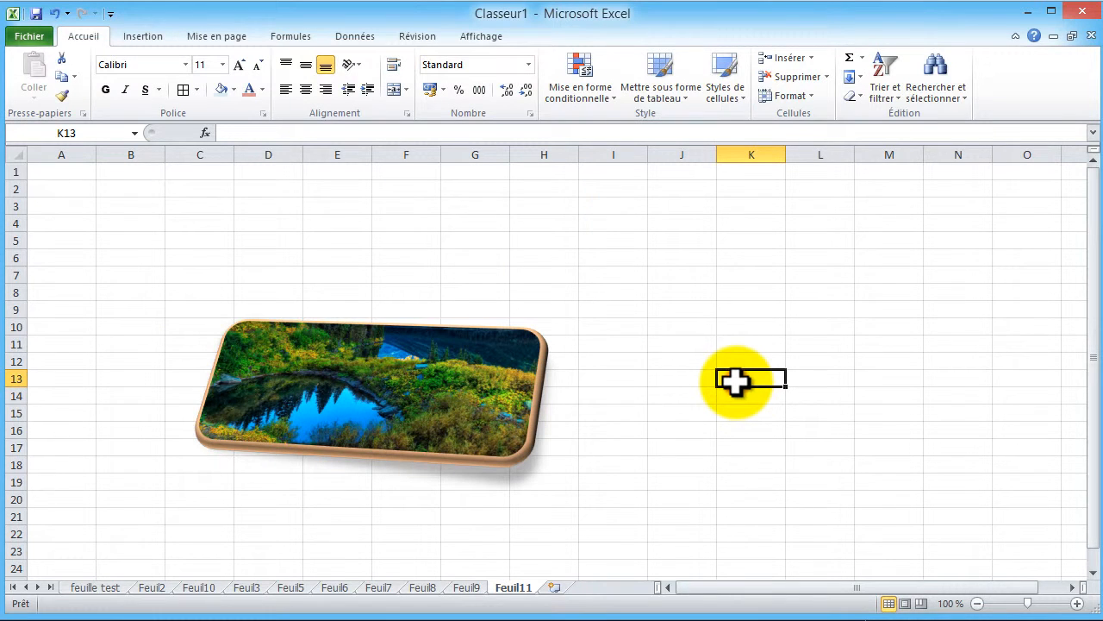
Step: Set the cropped picture's height to 6 cm and open its width value for editing
left_click(494, 362)
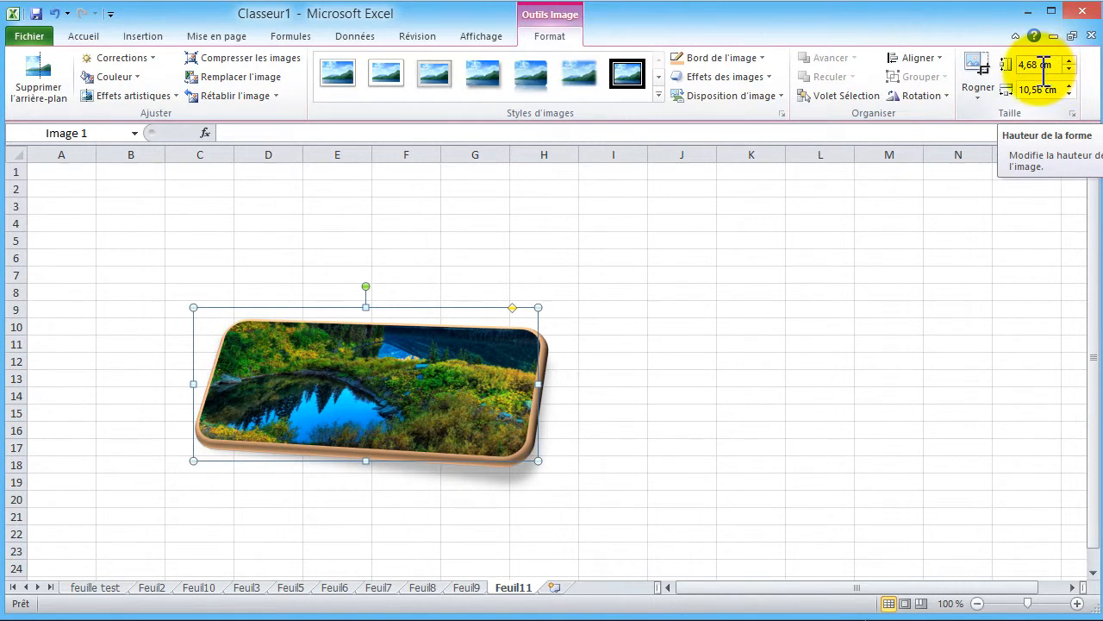
double_click(1045, 65)
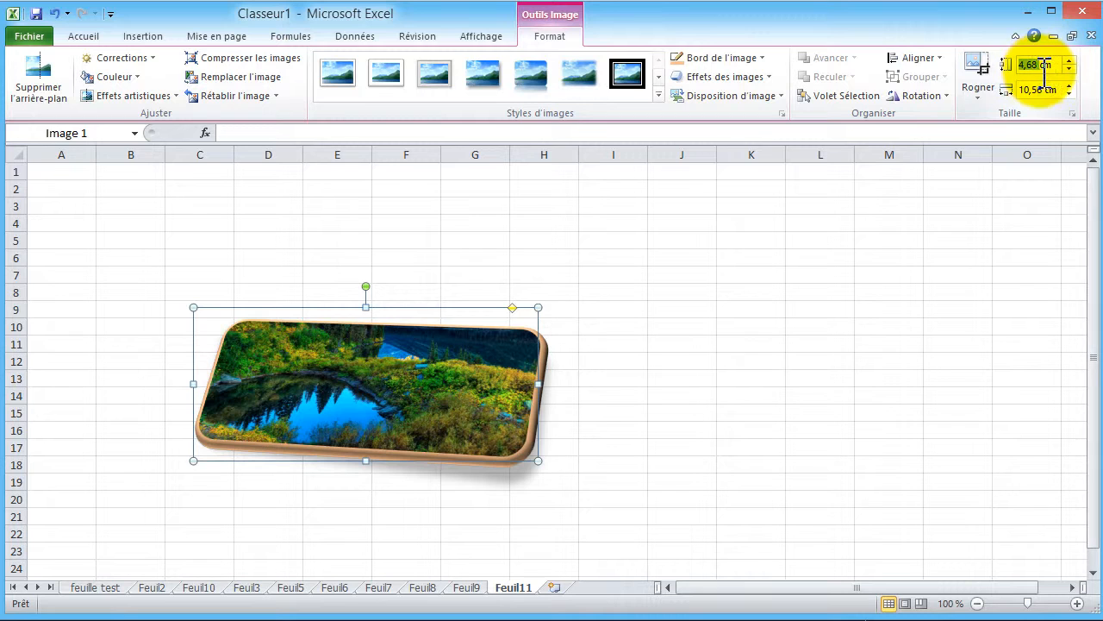
type("6")
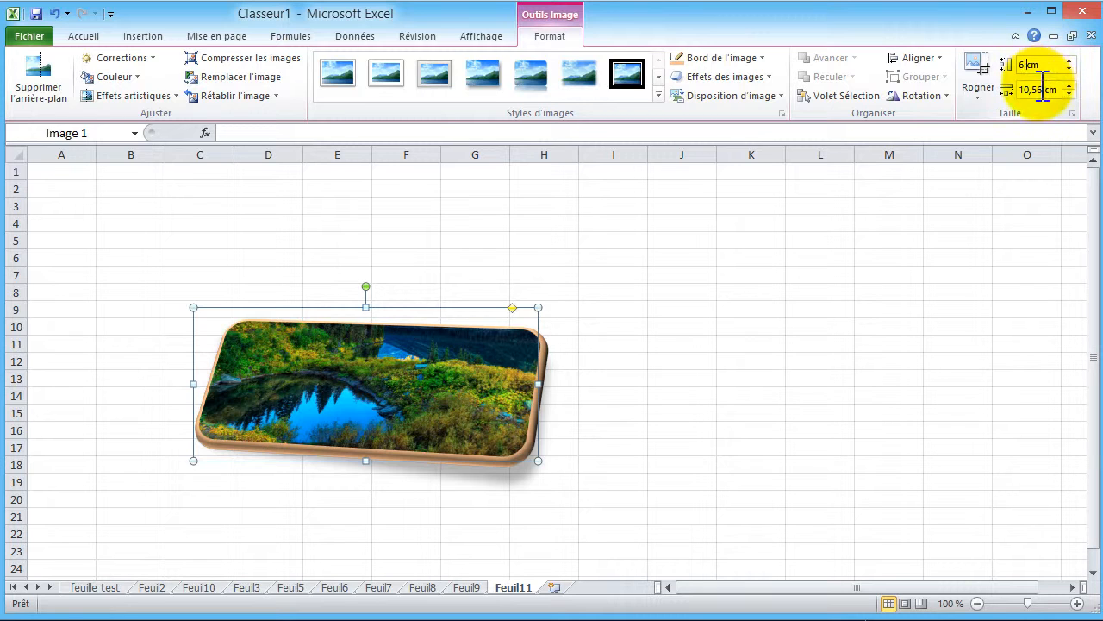
double_click(1044, 90)
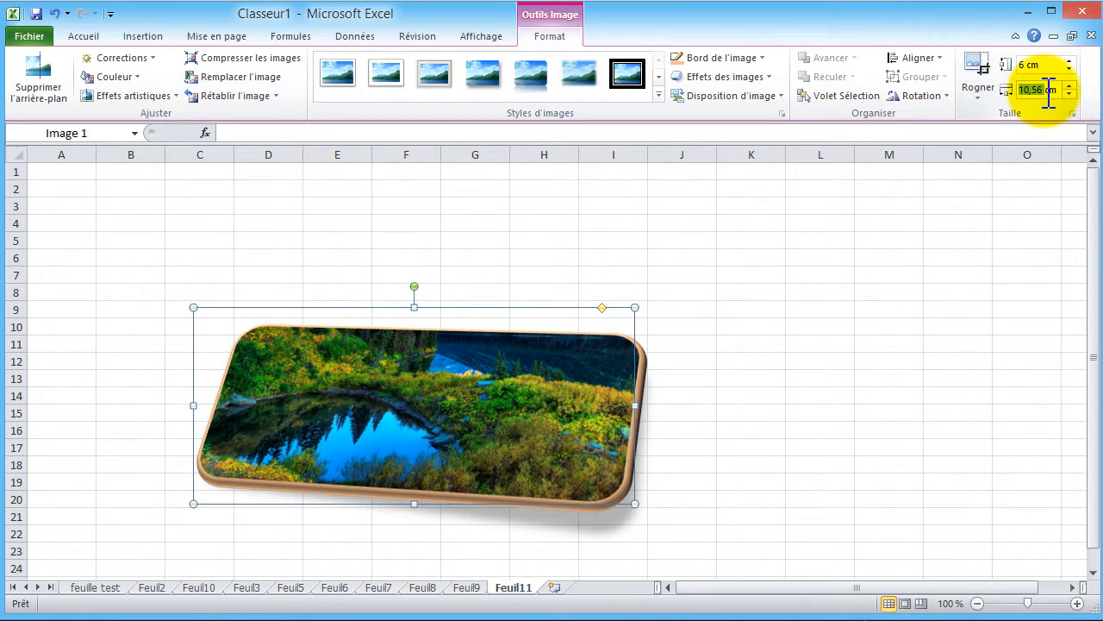